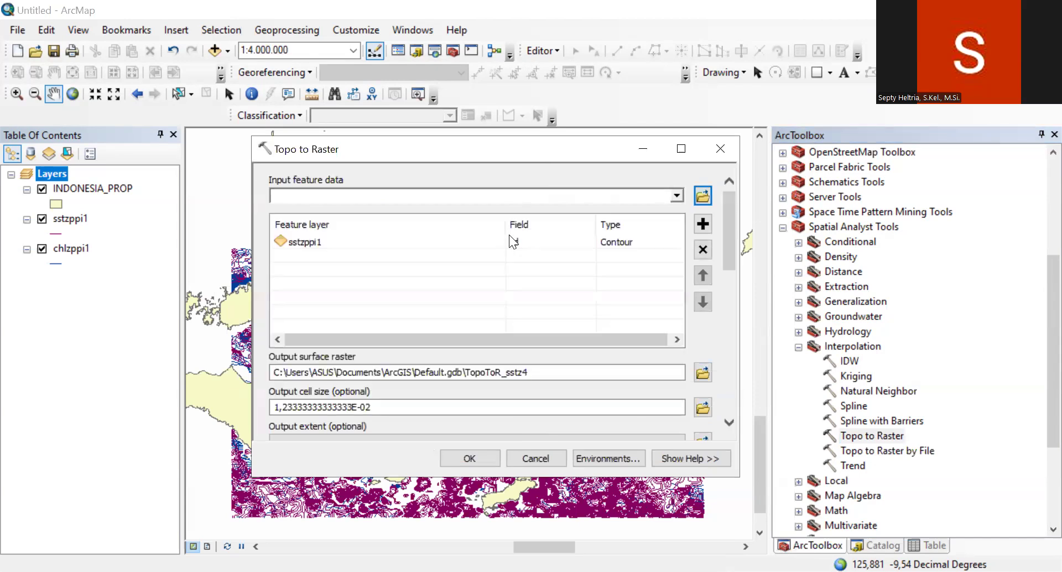
Step: Set the sstzppi1 field to Contour and the smallest z value for the interpolation to 27,8
{"action": "left_click", "coordinate": [588, 239]}
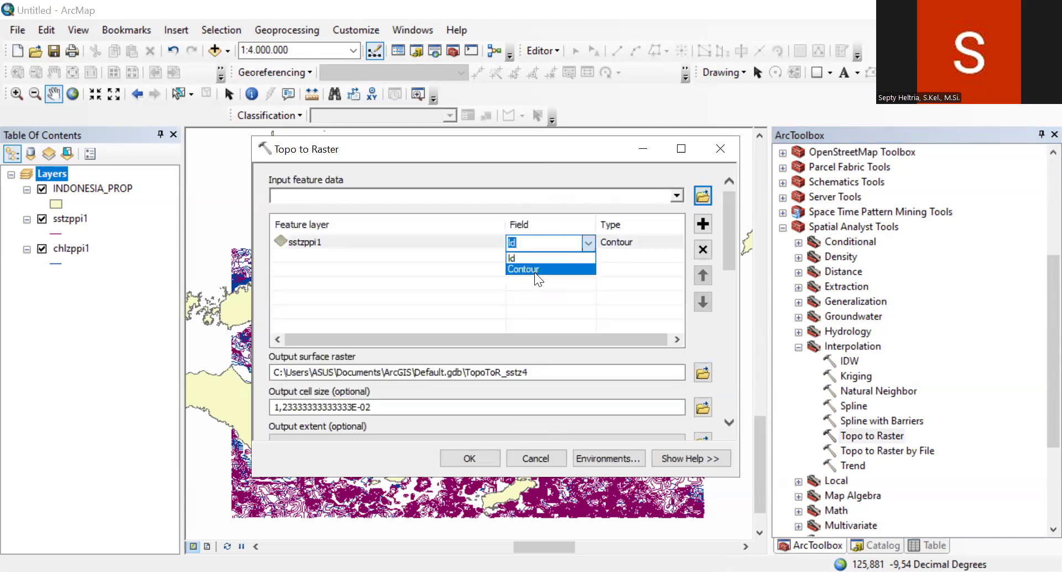
{"action": "left_click", "coordinate": [534, 272]}
{"action": "left_click_drag", "start_coordinate": [728, 236], "coordinate": [733, 321]}
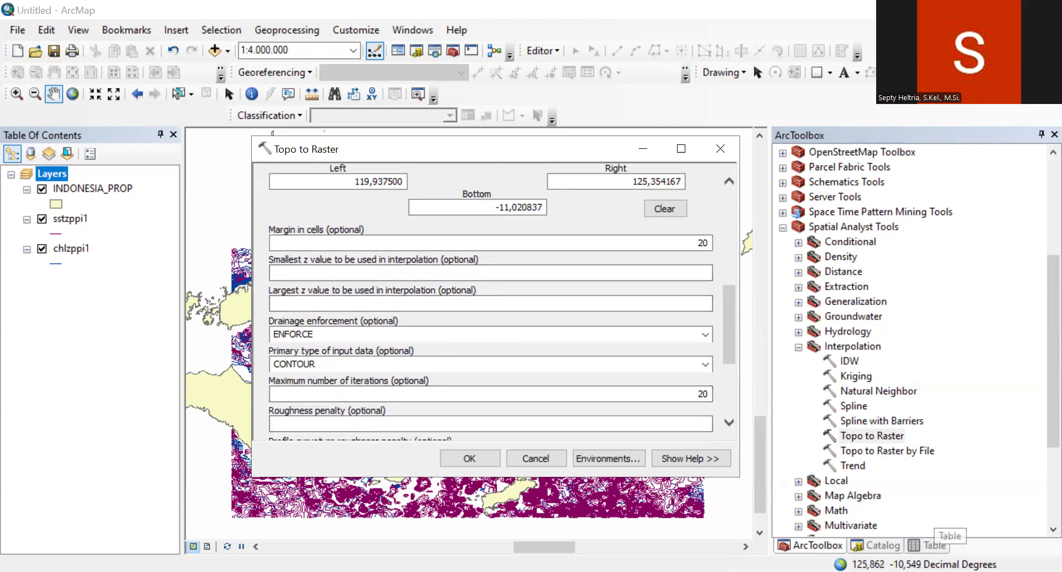
{"action": "left_click", "coordinate": [929, 544]}
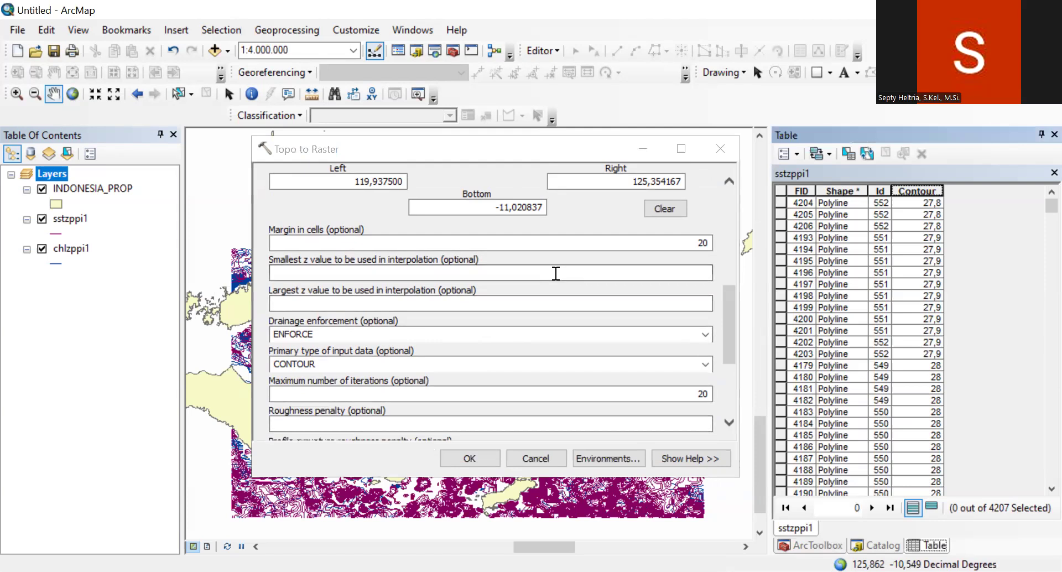
{"action": "left_click", "coordinate": [555, 273]}
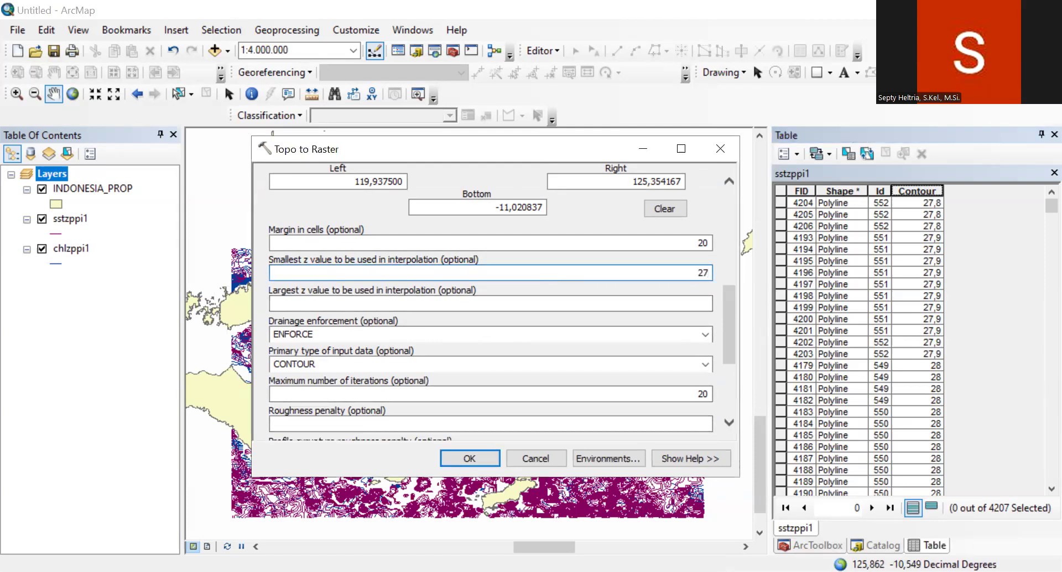
Step: Sort the sstzppi1 table by Contour, set the largest z value to 33,2, and run Topo to Raster
{"action": "left_click", "coordinate": [926, 190]}
{"action": "left_click", "coordinate": [689, 303]}
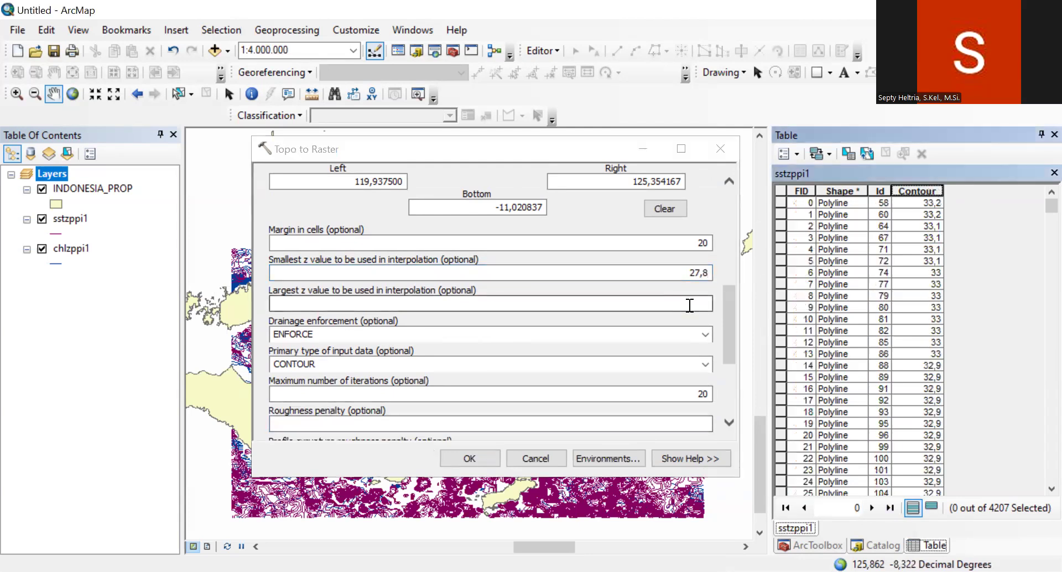
{"action": "type", "text": "33"}
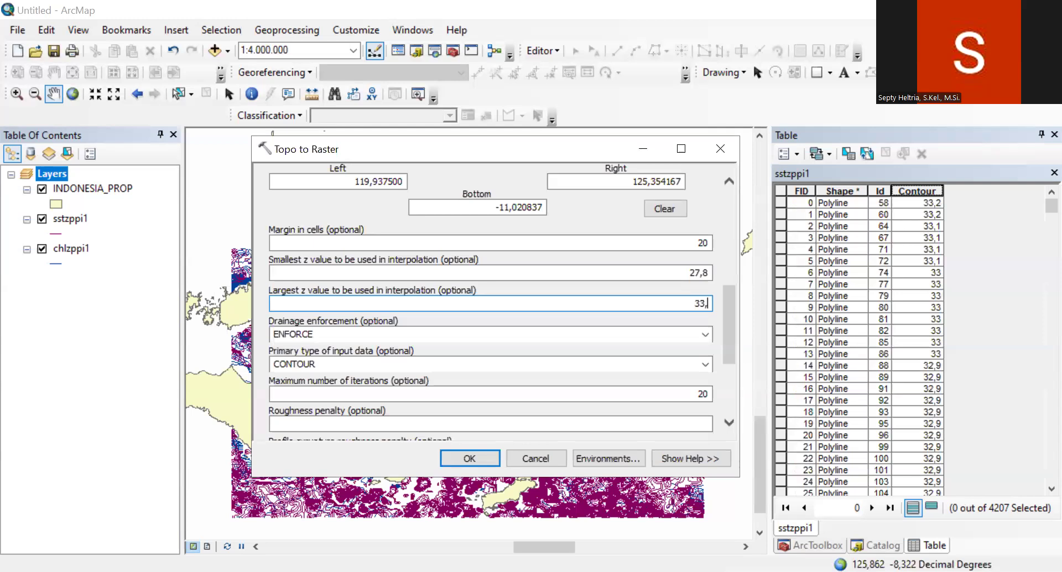
{"action": "type", "text": ",2"}
{"action": "mouse_move", "coordinate": [728, 357]}
{"action": "left_mouse_down"}
{"action": "mouse_move", "coordinate": [727, 254]}
{"action": "mouse_move", "coordinate": [732, 348]}
{"action": "left_mouse_up"}
{"action": "left_click", "coordinate": [461, 458]}
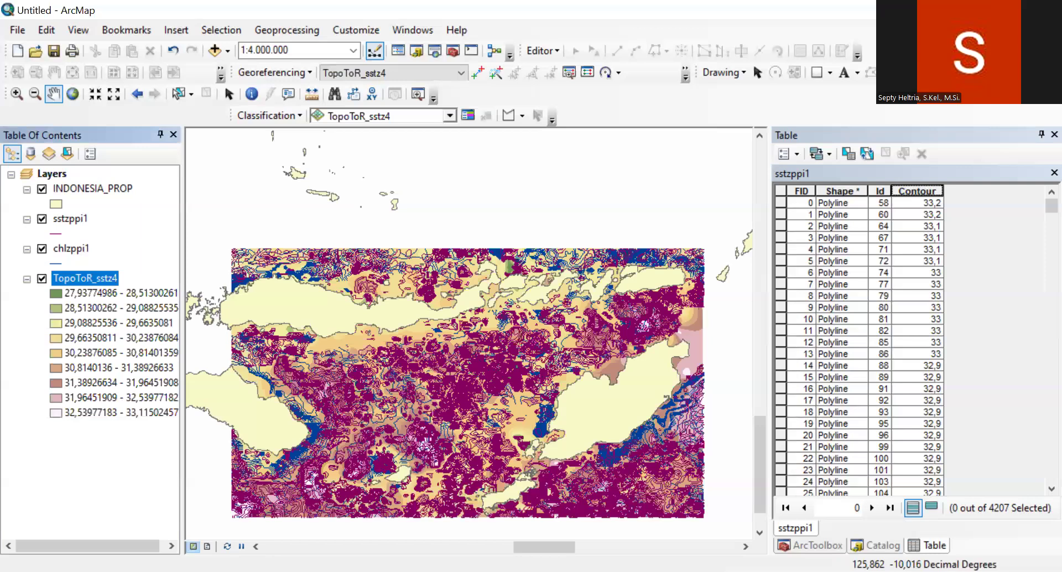
Step: Start another Topo to Raster interpolation with chlzppi1 as input and Contour as its field
{"action": "left_click", "coordinate": [810, 545]}
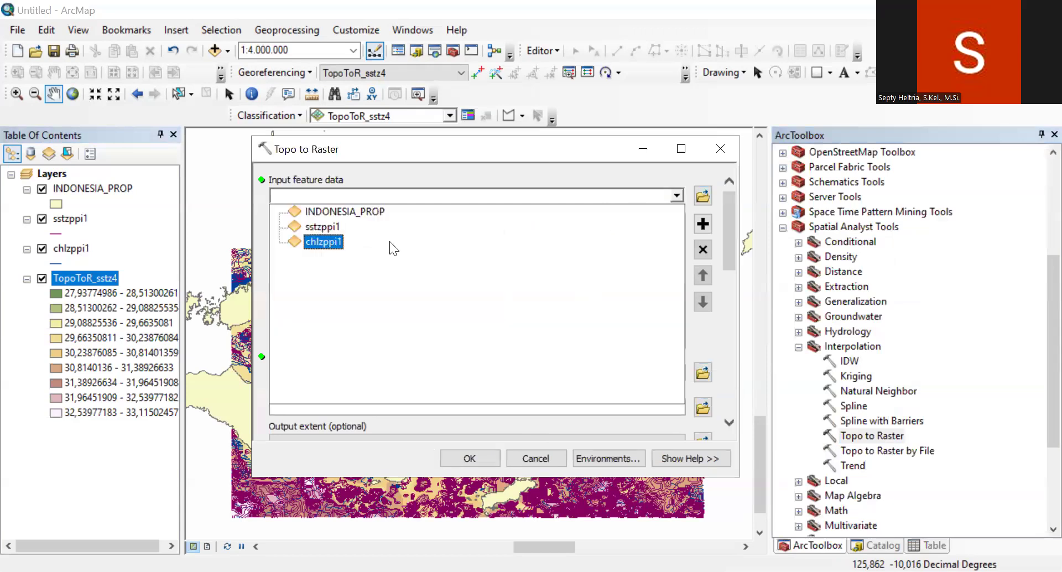
{"action": "left_click", "coordinate": [389, 241]}
{"action": "left_click", "coordinate": [589, 244]}
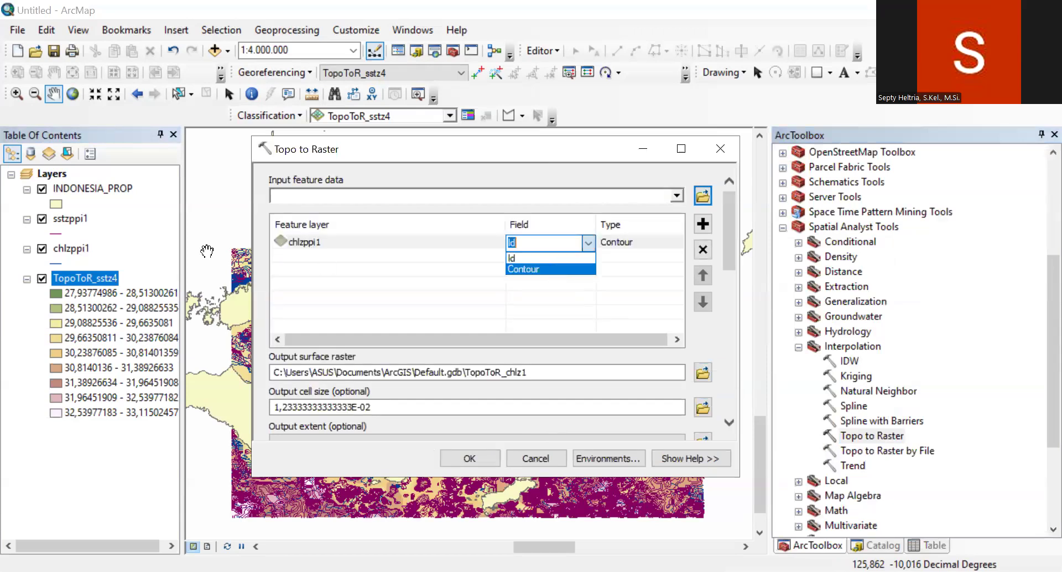
{"action": "left_click", "coordinate": [549, 266]}
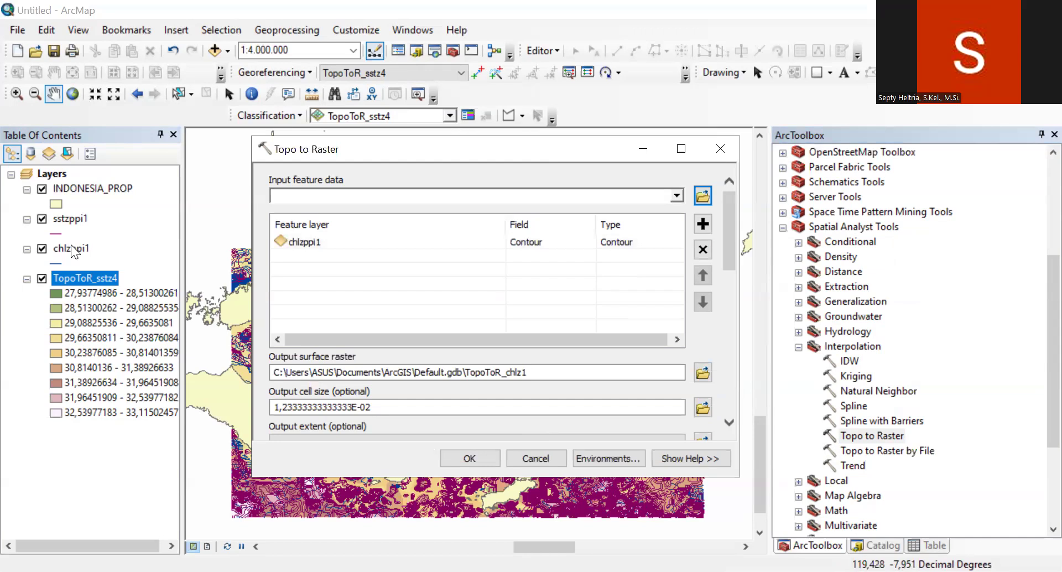
Step: Open chlzppi1's attribute table, sort it by Contour, and set the smallest z value to 0,04
{"action": "right_click", "coordinate": [78, 250]}
{"action": "left_click", "coordinate": [123, 296]}
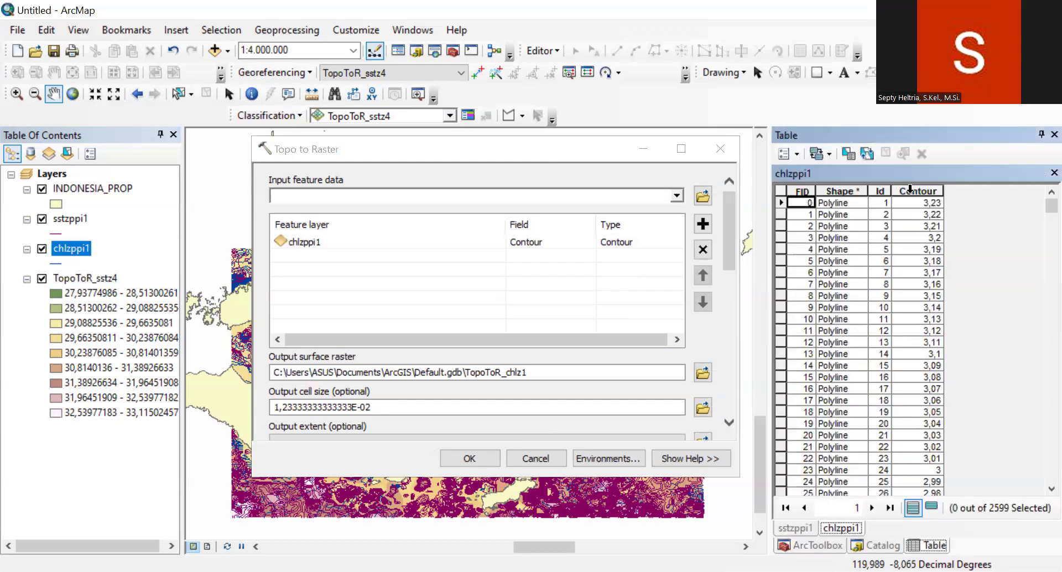
{"action": "left_click_drag", "start_coordinate": [728, 239], "coordinate": [728, 320]}
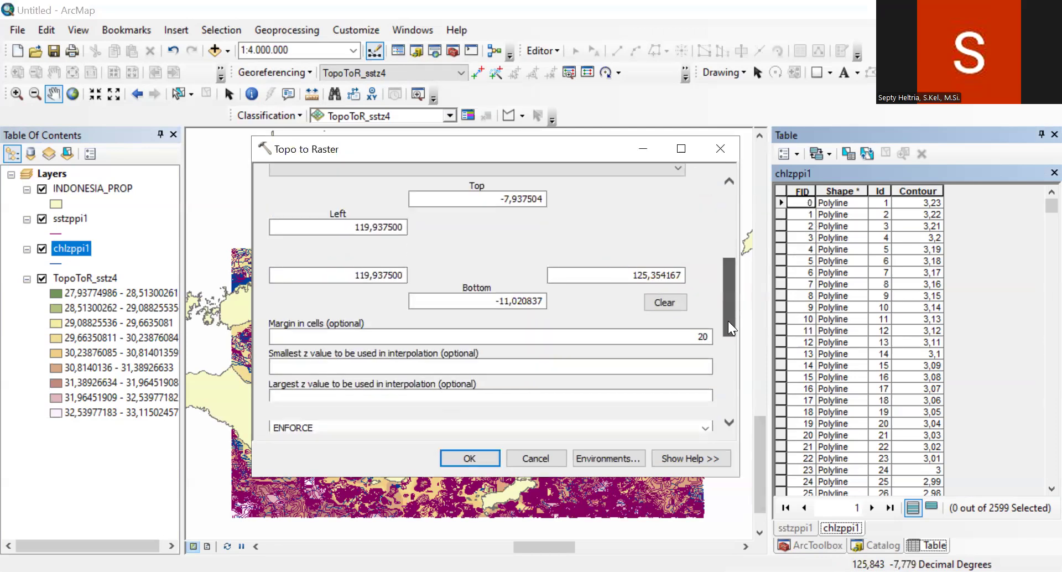
{"action": "double_click", "coordinate": [930, 192]}
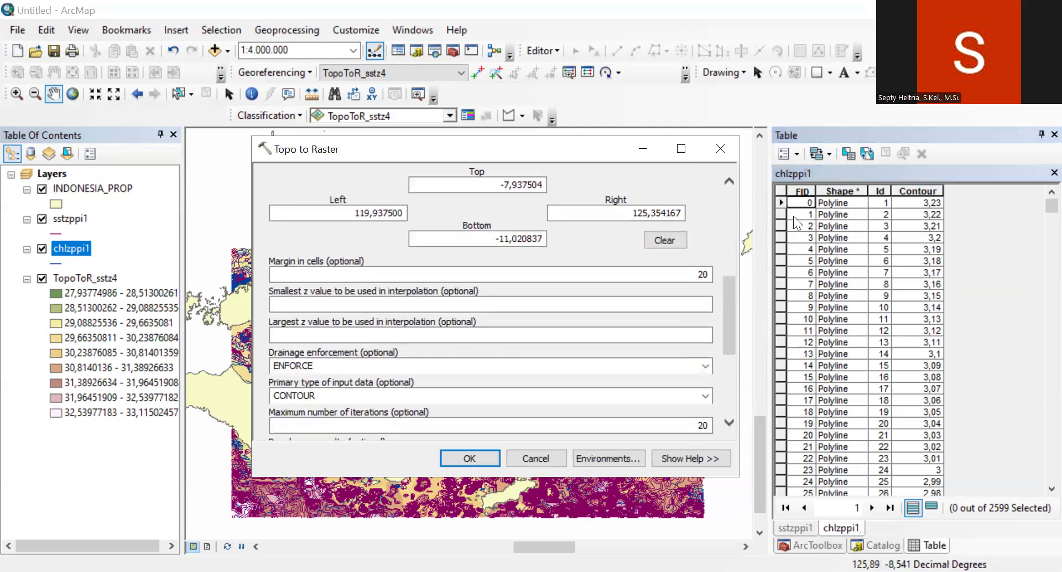
{"action": "left_click", "coordinate": [662, 300]}
{"action": "type", "text": "0,04"}
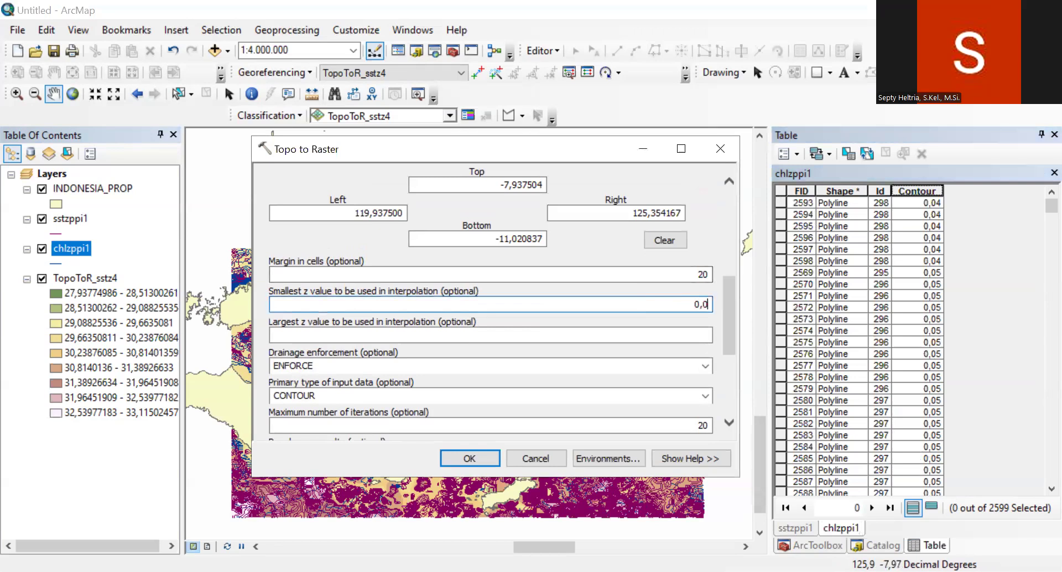
Step: Reverse the Contour sort order, set the largest z value to 3,32, and run Topo to Raster
{"action": "double_click", "coordinate": [918, 190]}
{"action": "left_click", "coordinate": [692, 333]}
{"action": "type", "text": "3,32"}
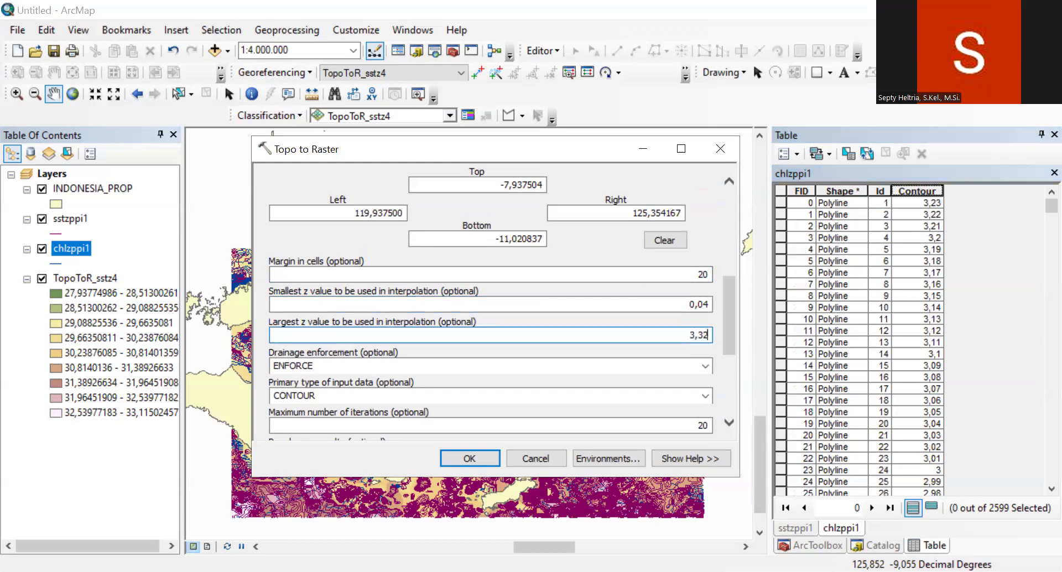
{"action": "mouse_move", "coordinate": [725, 336]}
{"action": "left_mouse_down"}
{"action": "mouse_move", "coordinate": [724, 227]}
{"action": "mouse_move", "coordinate": [725, 332]}
{"action": "left_mouse_up"}
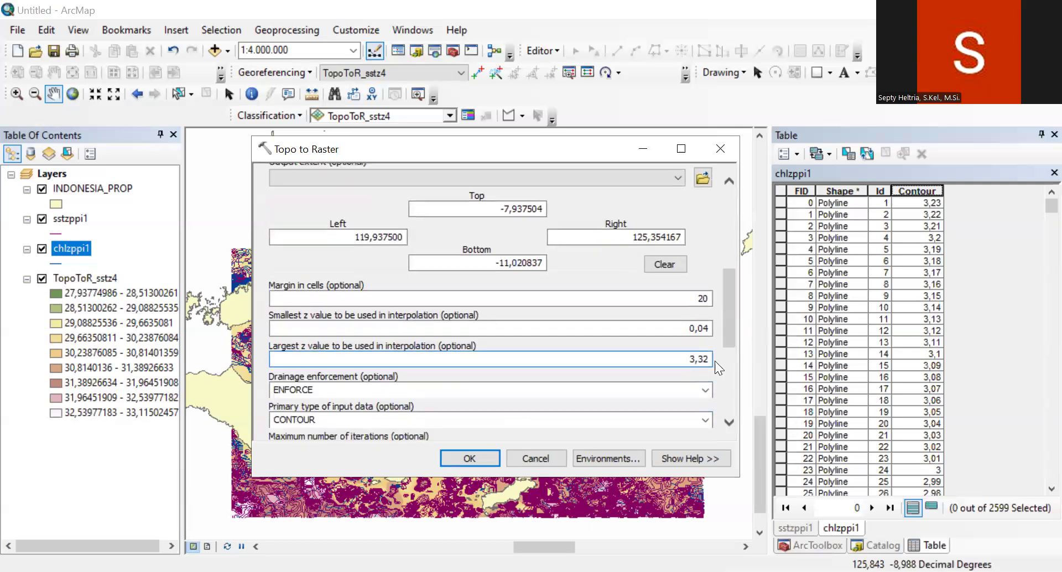
{"action": "left_click", "coordinate": [460, 455]}
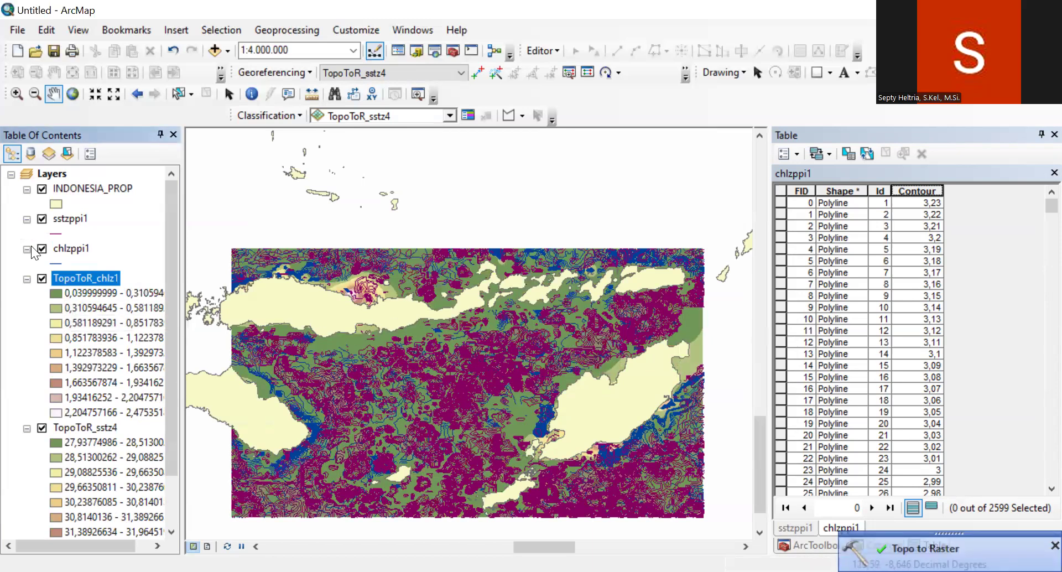
Step: Hide the sstzppi1 and chlzppi1 contour layers on the map
{"action": "left_click", "coordinate": [41, 219]}
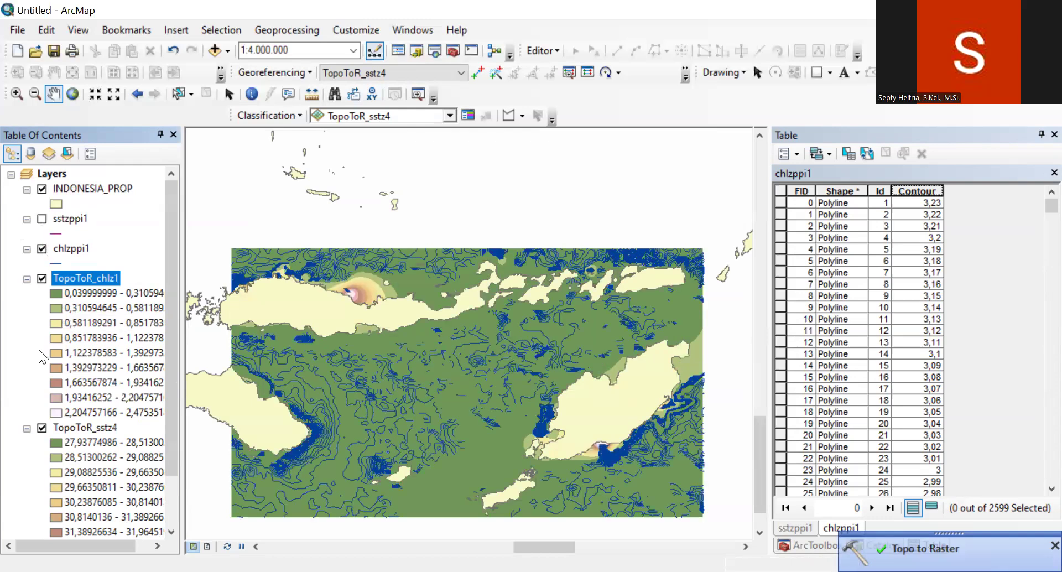
{"action": "left_click", "coordinate": [41, 249]}
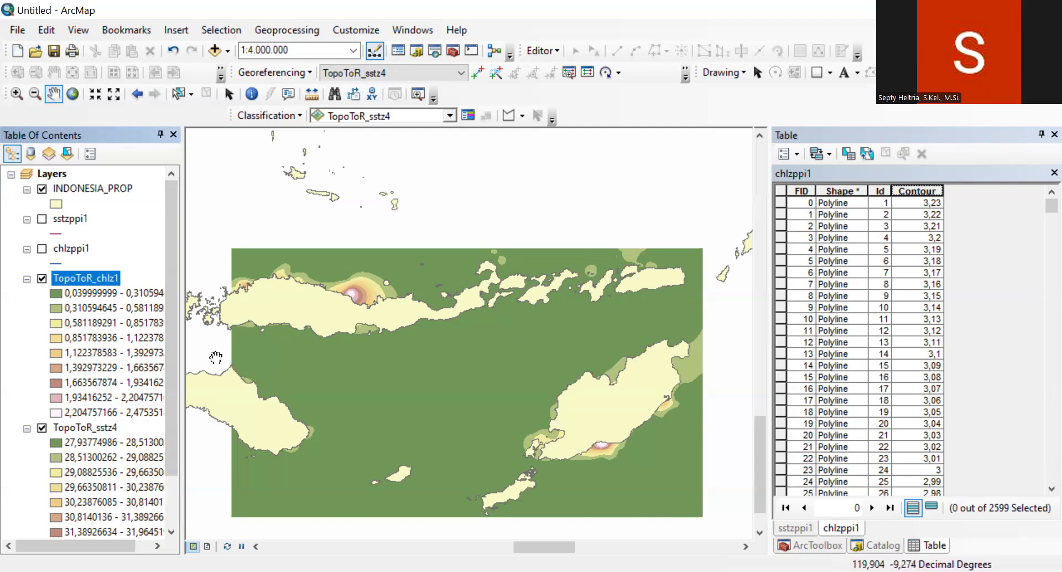
{"action": "left_click_drag", "start_coordinate": [172, 323], "coordinate": [170, 373]}
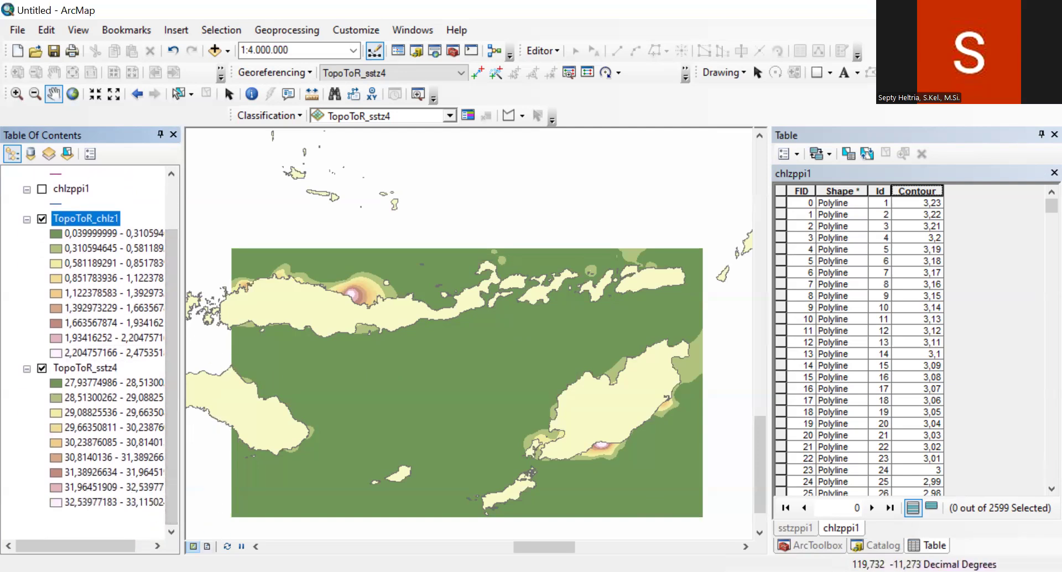
Step: Switch to layout view and set the page orientation to landscape
{"action": "left_click", "coordinate": [207, 546]}
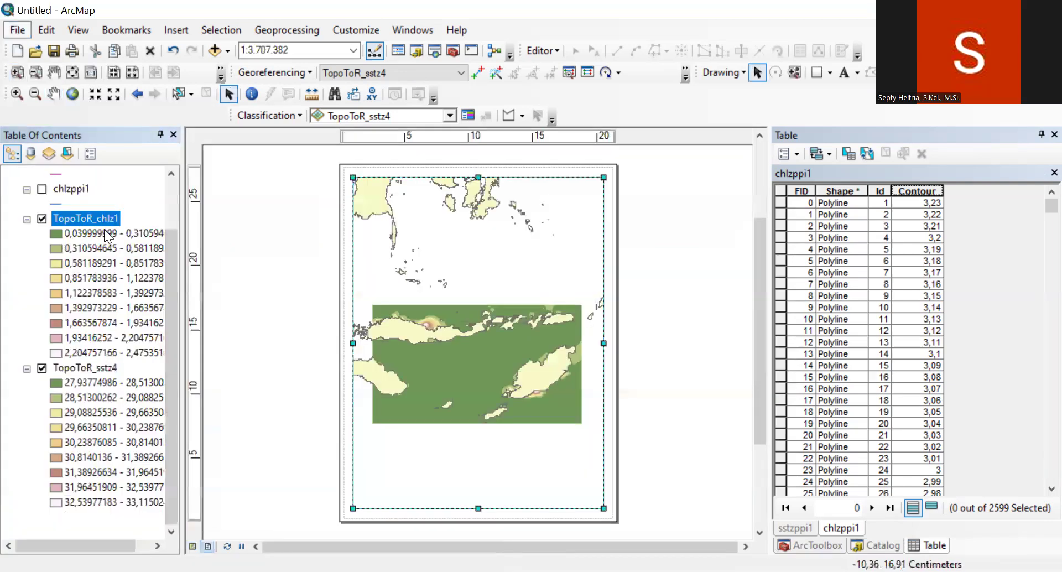
{"action": "key", "text": "alt+f"}
{"action": "left_click", "coordinate": [104, 226]}
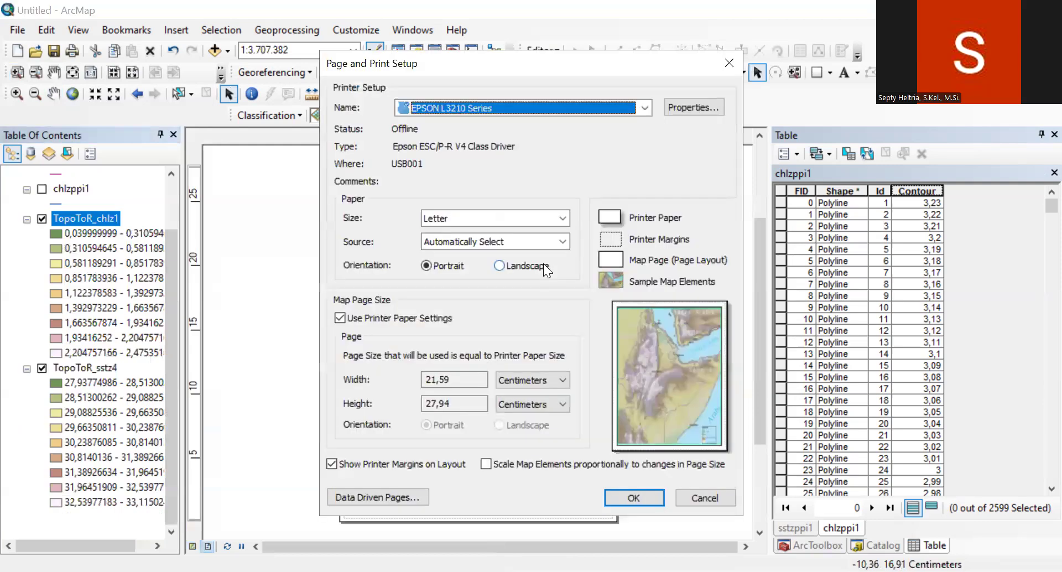
{"action": "left_click", "coordinate": [634, 497]}
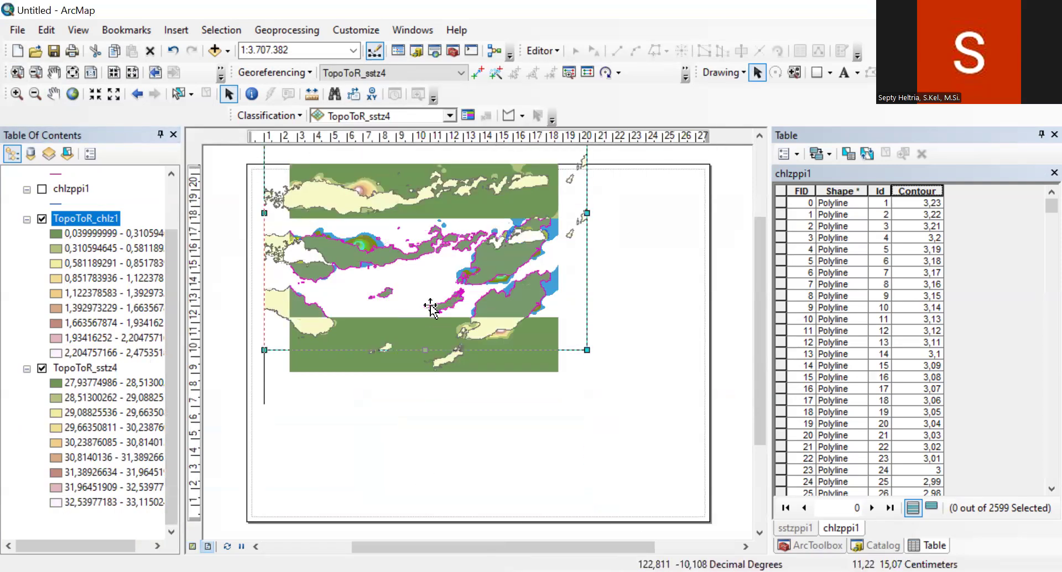
Step: Move and resize the data frame so it fits within the landscape page
{"action": "left_click_drag", "start_coordinate": [446, 219], "coordinate": [448, 330]}
{"action": "left_click_drag", "start_coordinate": [590, 325], "coordinate": [690, 332]}
{"action": "left_click_drag", "start_coordinate": [479, 460], "coordinate": [480, 503]}
Step: Zoom and pan the map inside the data frame until the raster fills it, at about 1:1.793.857
{"action": "left_click", "coordinate": [25, 94]}
{"action": "left_click_drag", "start_coordinate": [331, 290], "coordinate": [619, 443]}
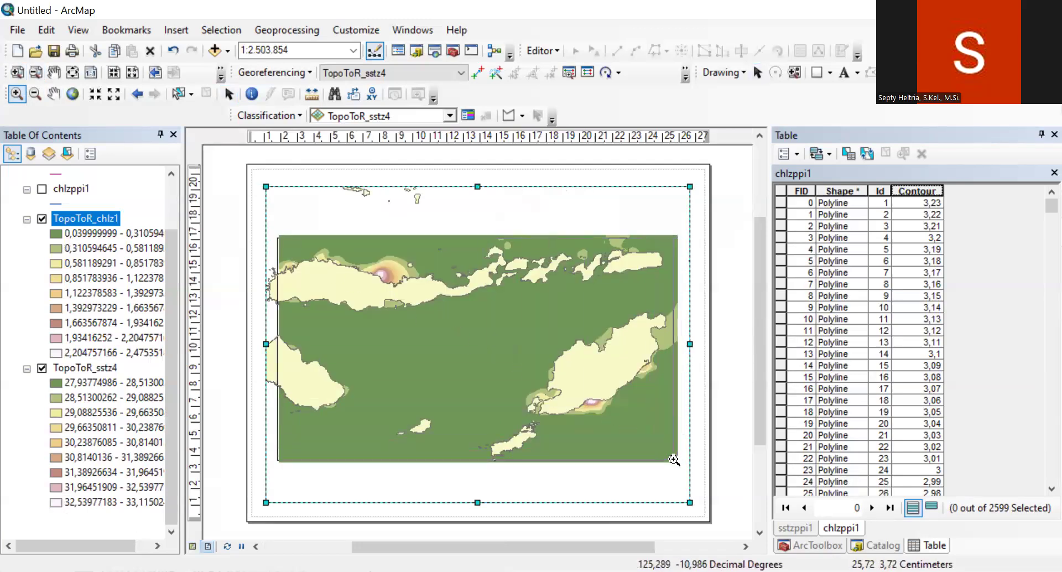
{"action": "left_click_drag", "start_coordinate": [673, 459], "coordinate": [673, 460]}
{"action": "left_click_drag", "start_coordinate": [268, 229], "coordinate": [668, 456]}
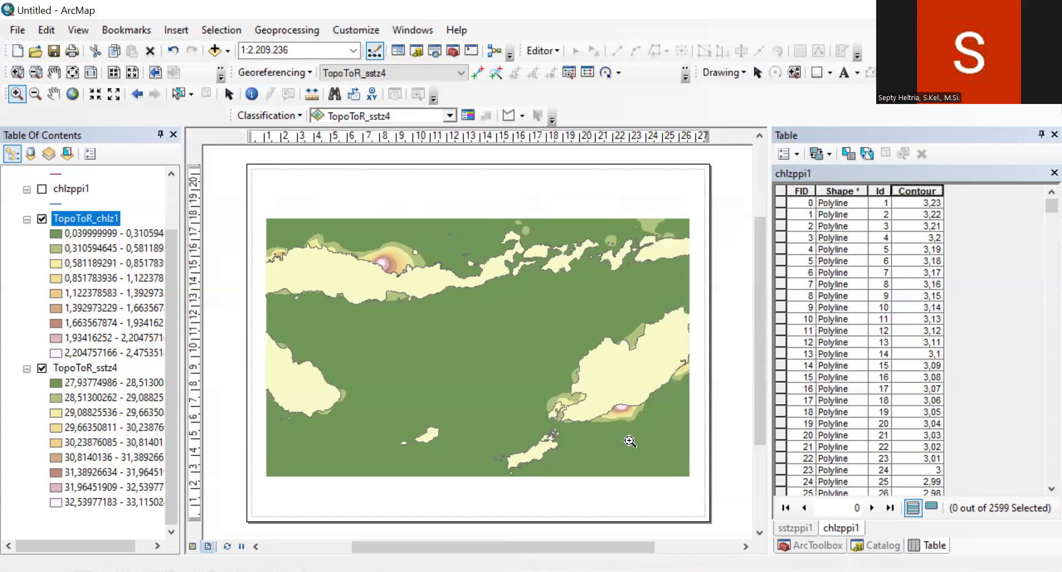
{"action": "left_click_drag", "start_coordinate": [279, 238], "coordinate": [645, 432]}
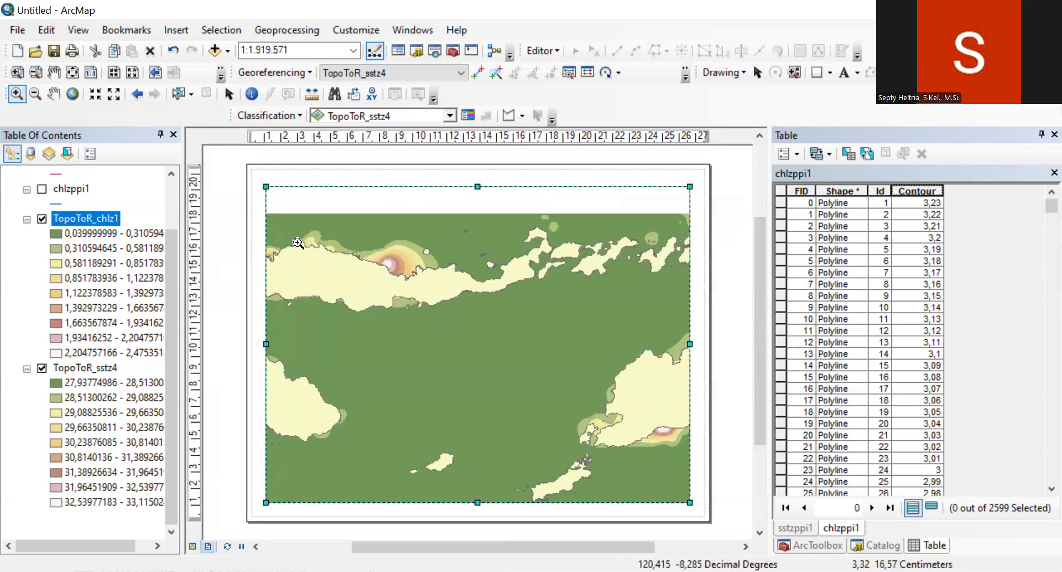
{"action": "left_click_drag", "start_coordinate": [276, 221], "coordinate": [681, 496]}
{"action": "left_click", "coordinate": [53, 94]}
{"action": "left_click_drag", "start_coordinate": [446, 287], "coordinate": [449, 281]}
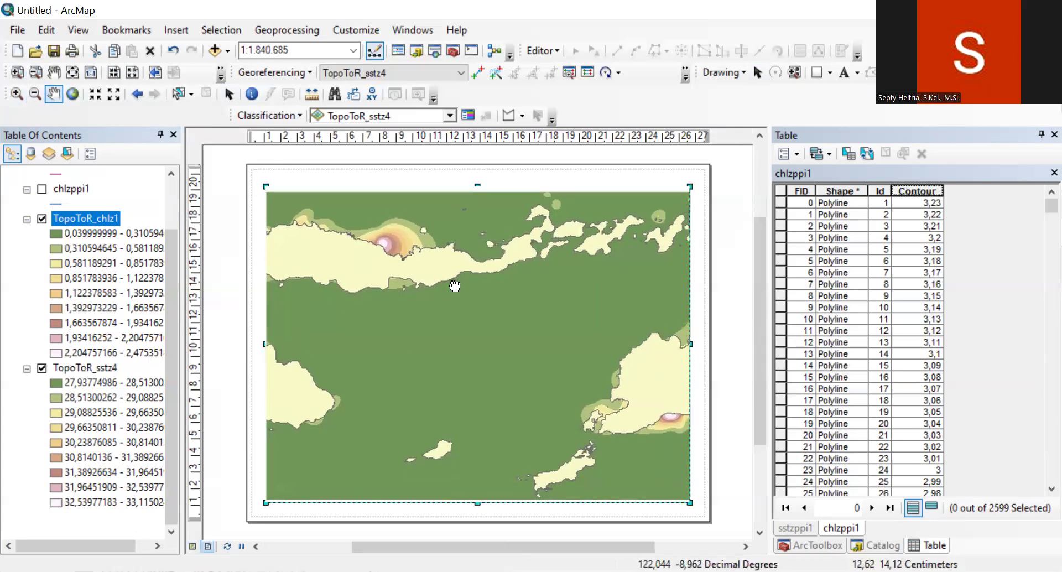
{"action": "left_click", "coordinate": [16, 93]}
{"action": "left_click_drag", "start_coordinate": [273, 194], "coordinate": [687, 497]}
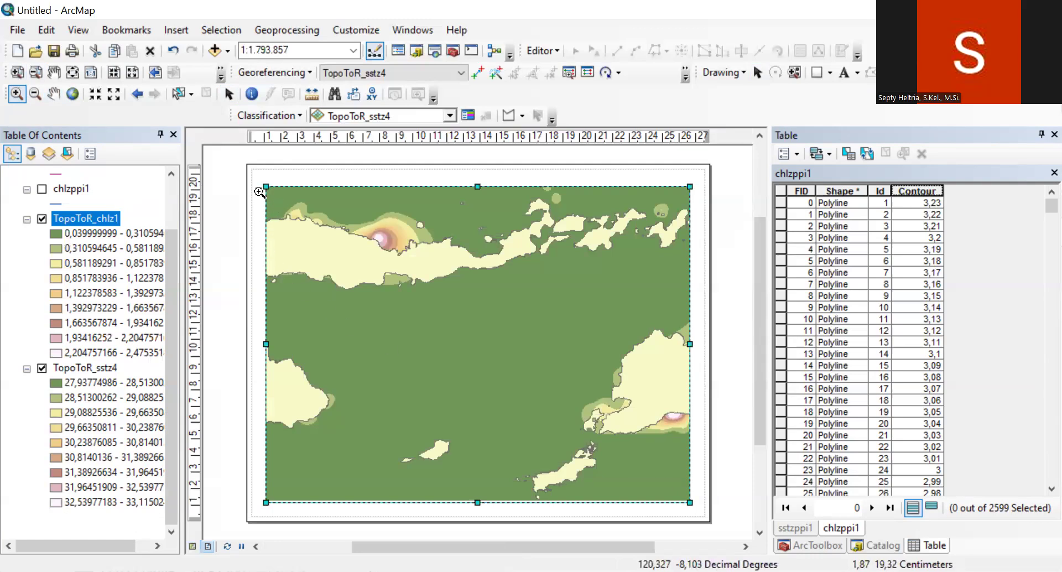
{"action": "left_click", "coordinate": [53, 93]}
{"action": "left_click_drag", "start_coordinate": [466, 278], "coordinate": [468, 280]}
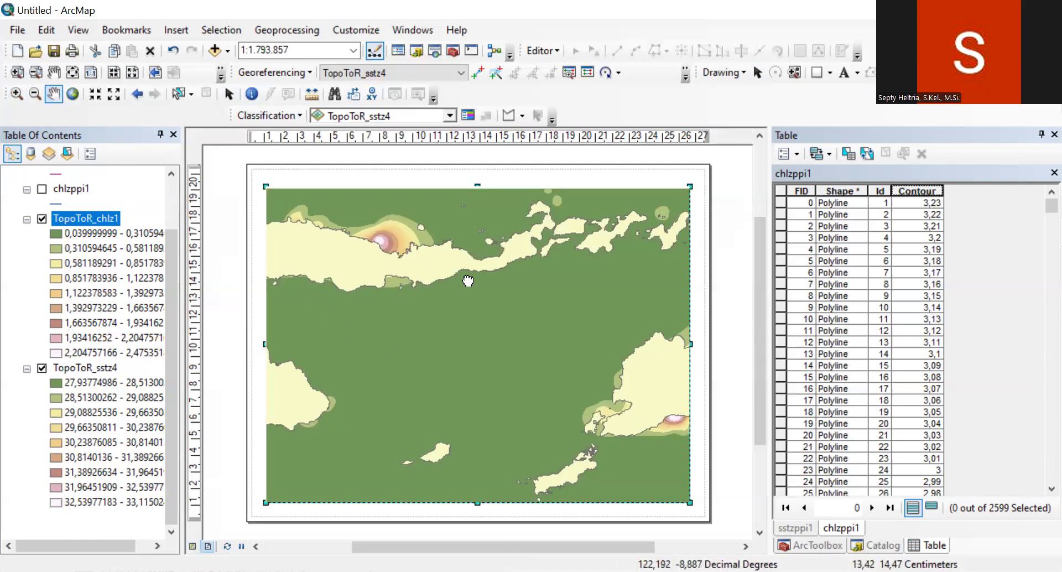
Step: Open the data frame's properties and start adding a new reference grid
{"action": "left_click", "coordinate": [228, 94]}
{"action": "left_click", "coordinate": [295, 176]}
{"action": "left_click", "coordinate": [318, 200]}
{"action": "right_click", "coordinate": [318, 200]}
{"action": "left_click", "coordinate": [414, 507]}
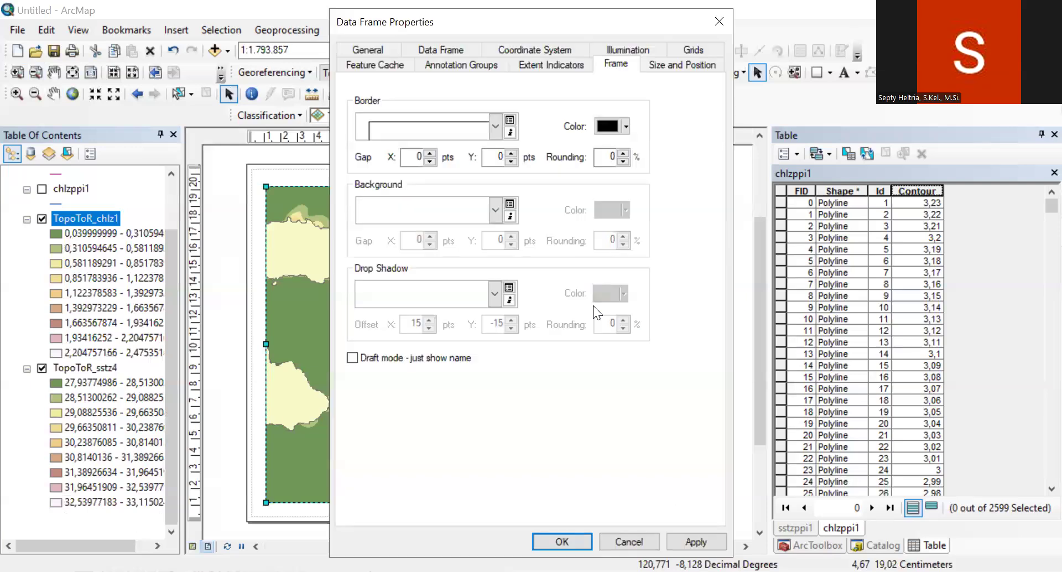
{"action": "left_click", "coordinate": [685, 49]}
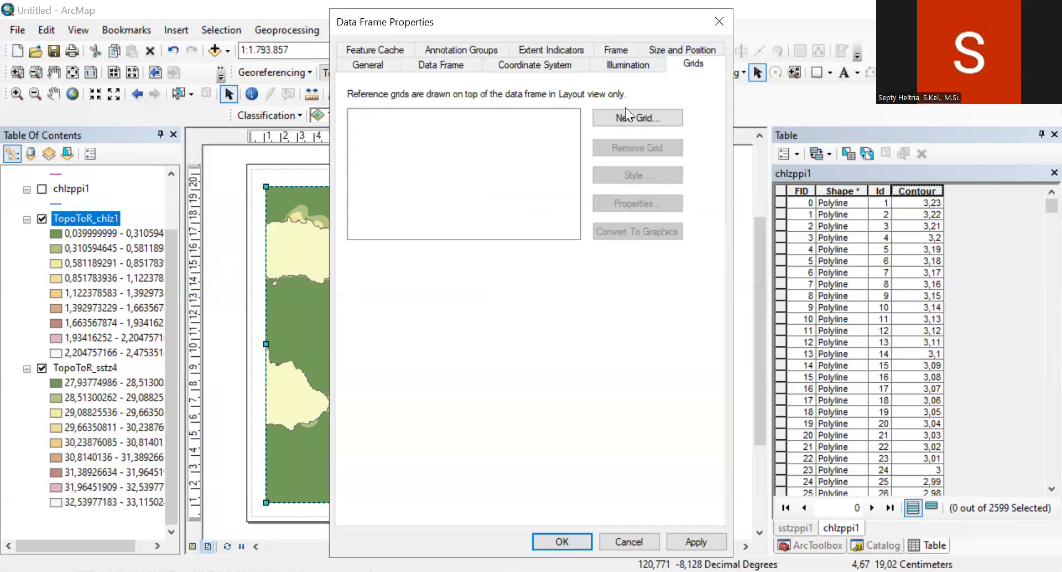
{"action": "left_click", "coordinate": [641, 119]}
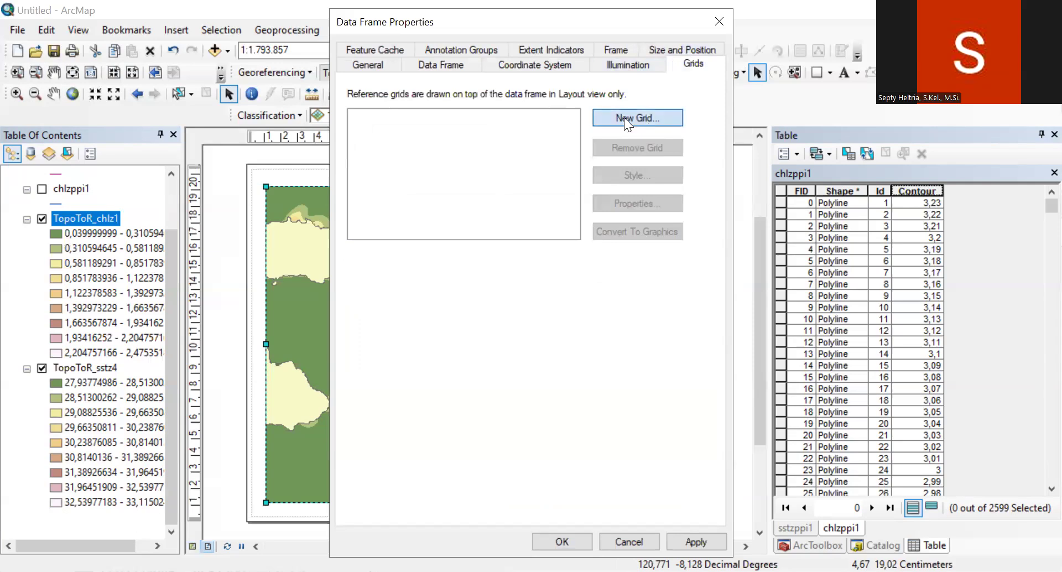
Step: Create a graticule with lines and labels at 1-degree intervals, toggle off its major division ticks, and apply it to the data frame
{"action": "left_click", "coordinate": [635, 433]}
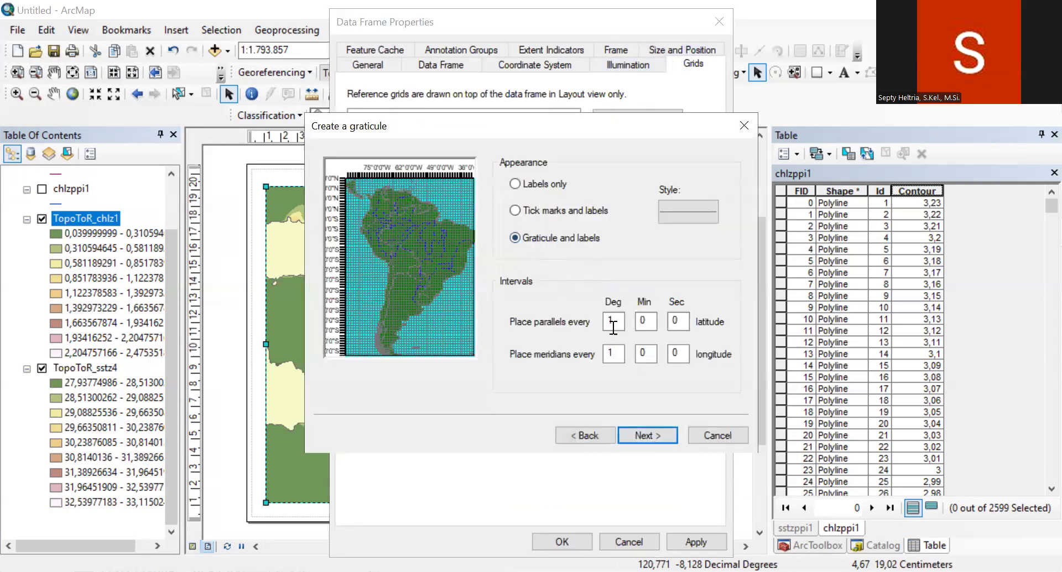
{"action": "left_click", "coordinate": [645, 433]}
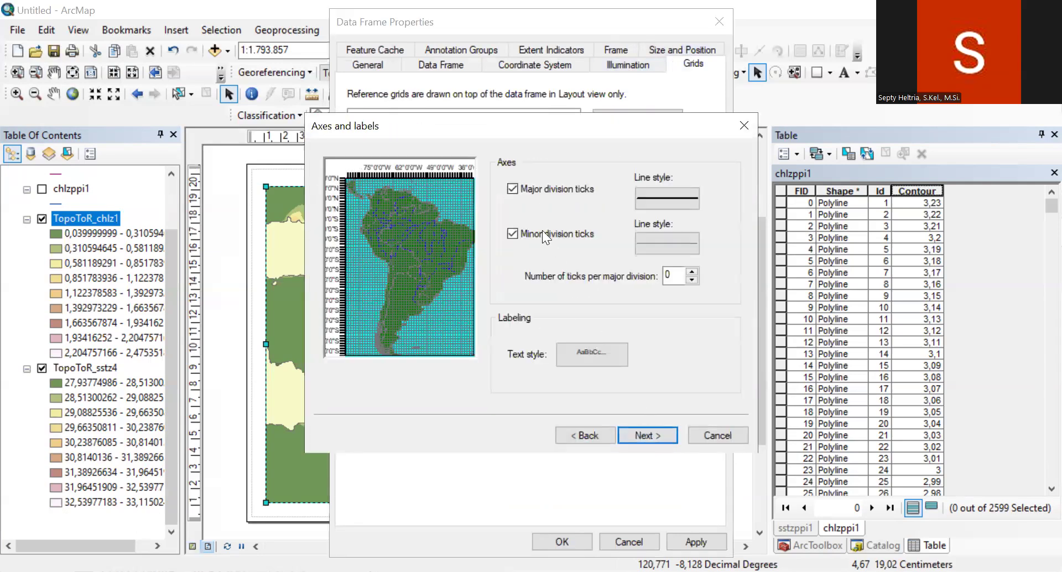
{"action": "left_click", "coordinate": [532, 189]}
{"action": "left_click", "coordinate": [652, 433]}
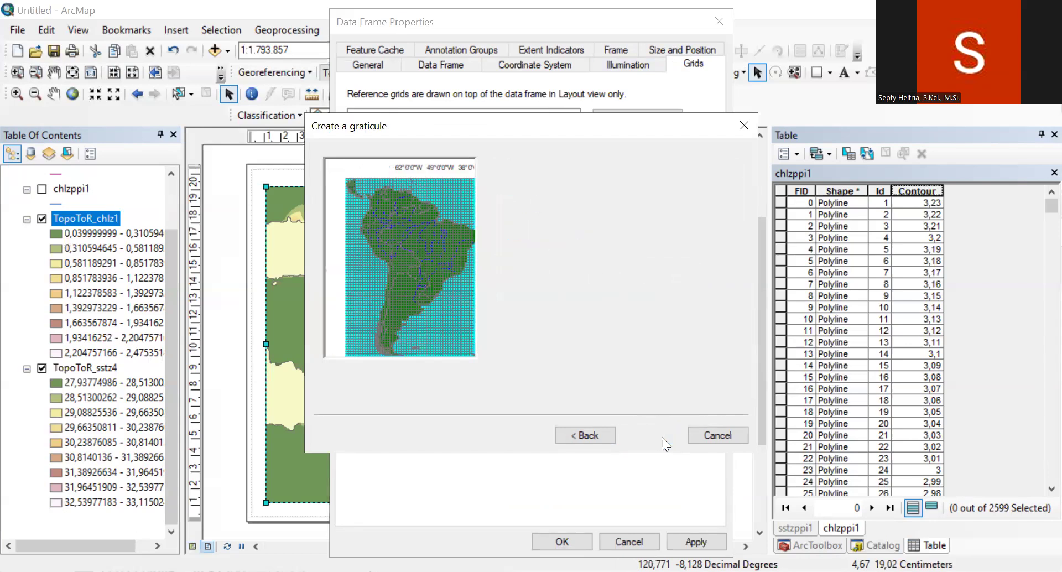
{"action": "left_click", "coordinate": [662, 433]}
{"action": "left_click", "coordinate": [695, 541]}
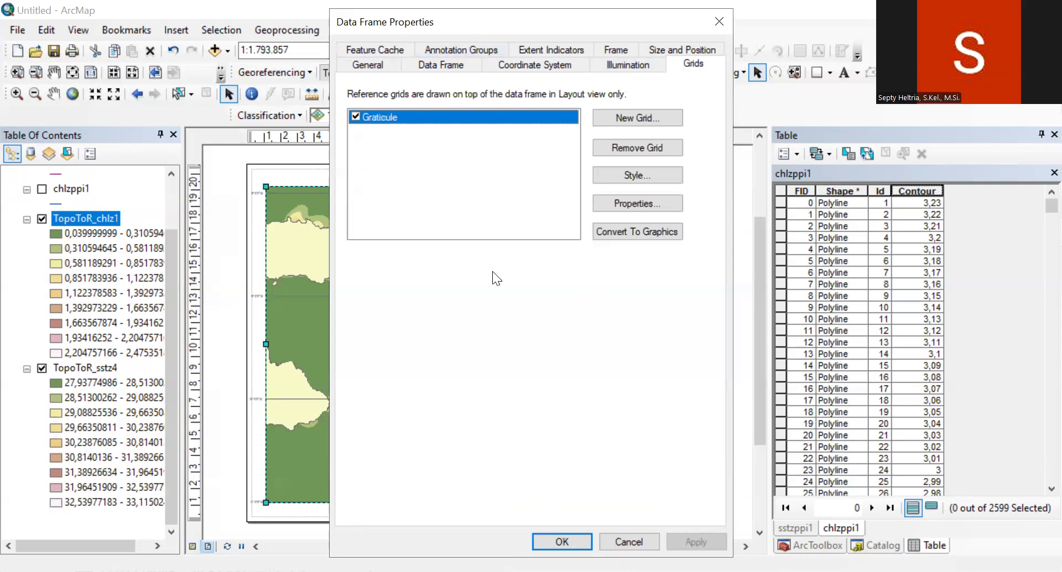
Step: Make the graticule's left and right labels vertical and set the label font size to 12
{"action": "left_click_drag", "start_coordinate": [472, 20], "coordinate": [689, 25]}
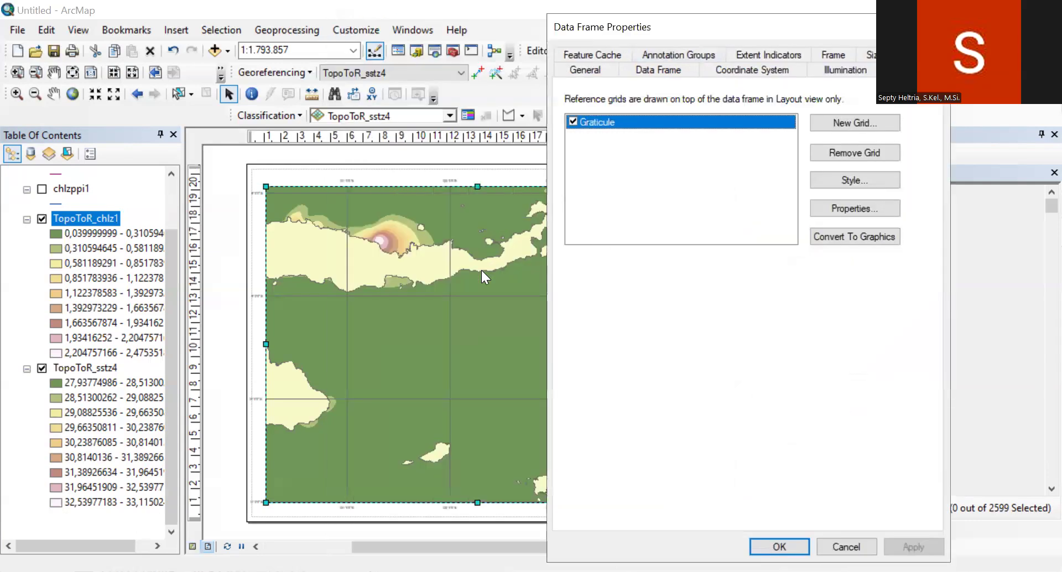
{"action": "left_click", "coordinate": [862, 207]}
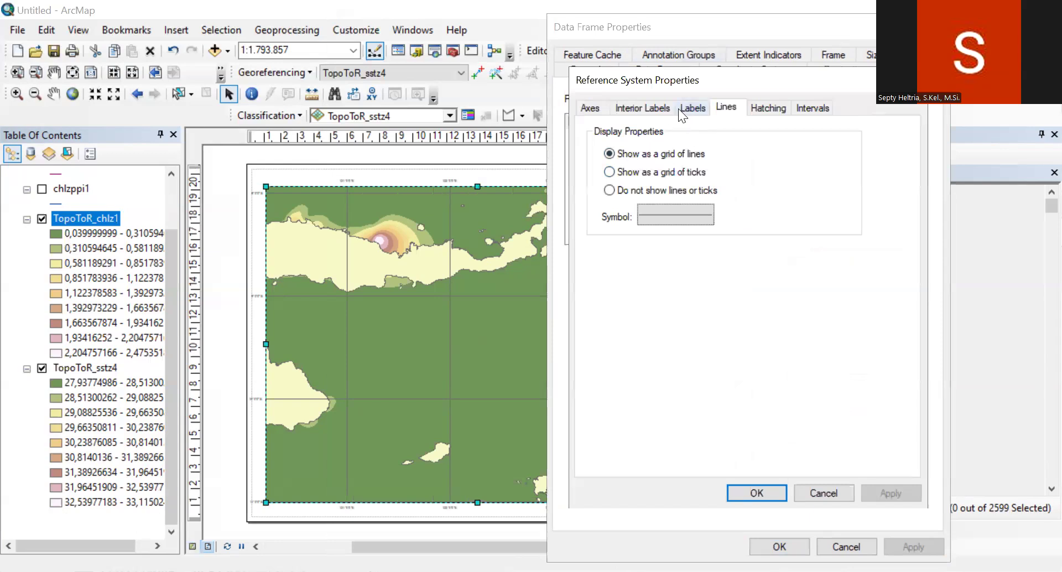
{"action": "left_click", "coordinate": [688, 109]}
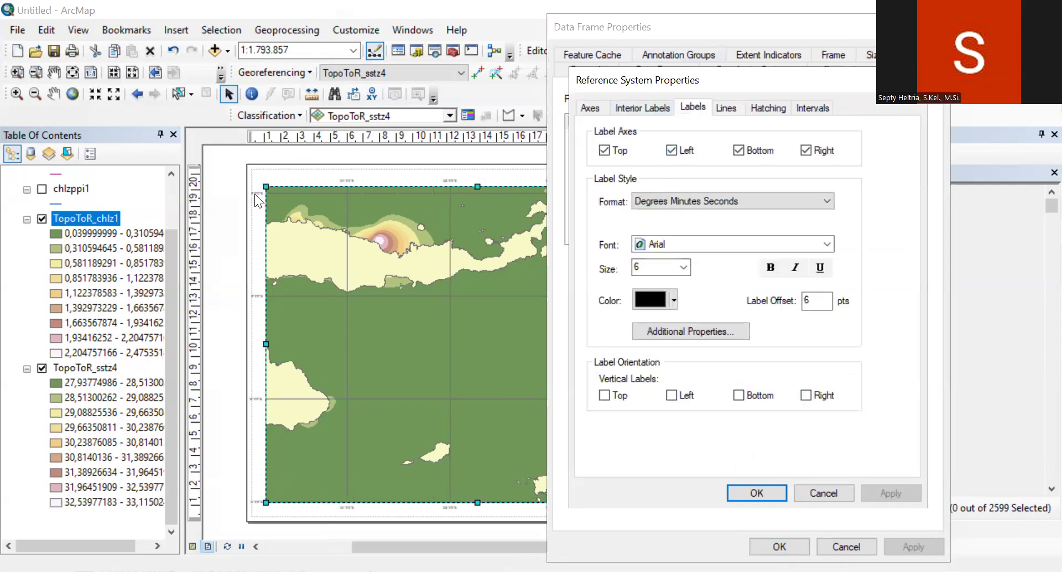
{"action": "left_click", "coordinate": [685, 396]}
{"action": "left_click", "coordinate": [806, 395]}
{"action": "left_click", "coordinate": [684, 268]}
{"action": "left_click", "coordinate": [684, 268]}
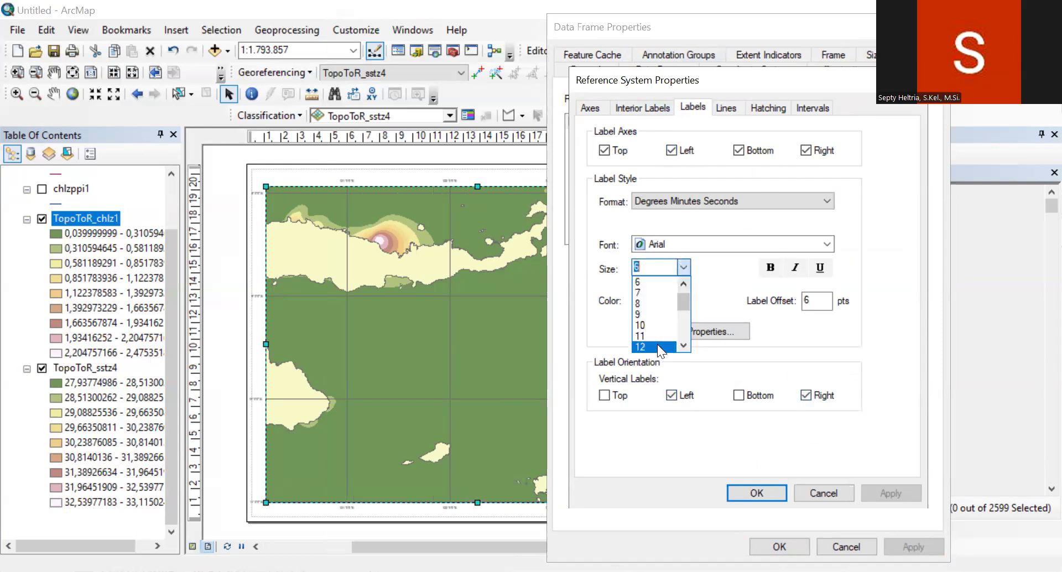
{"action": "left_click", "coordinate": [657, 343]}
Step: Set the graticule to show no lines or ticks and accept the data frame settings
{"action": "left_click", "coordinate": [730, 107]}
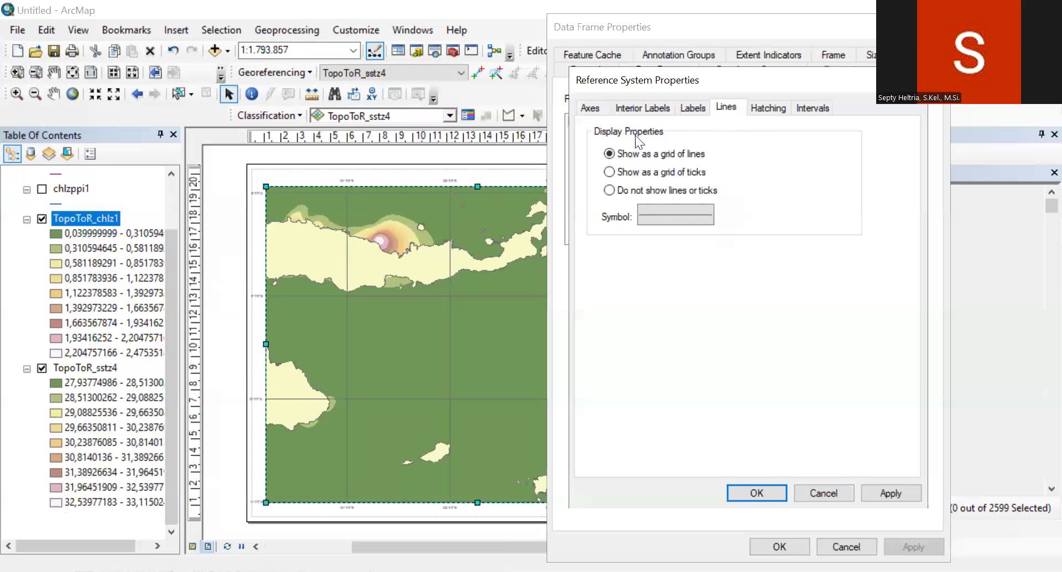
{"action": "left_click", "coordinate": [656, 189]}
{"action": "left_click", "coordinate": [897, 491]}
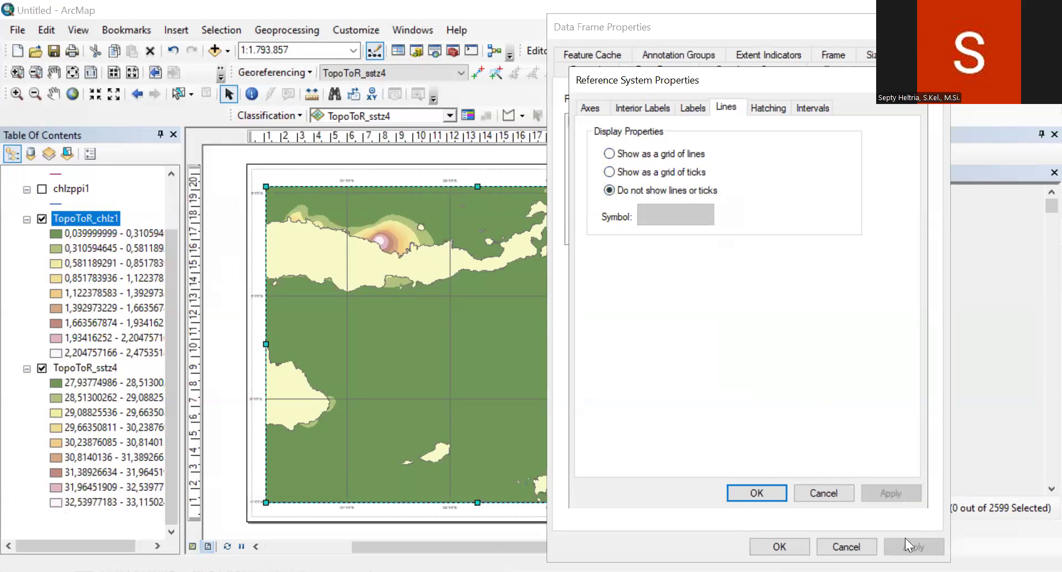
{"action": "left_click", "coordinate": [783, 497]}
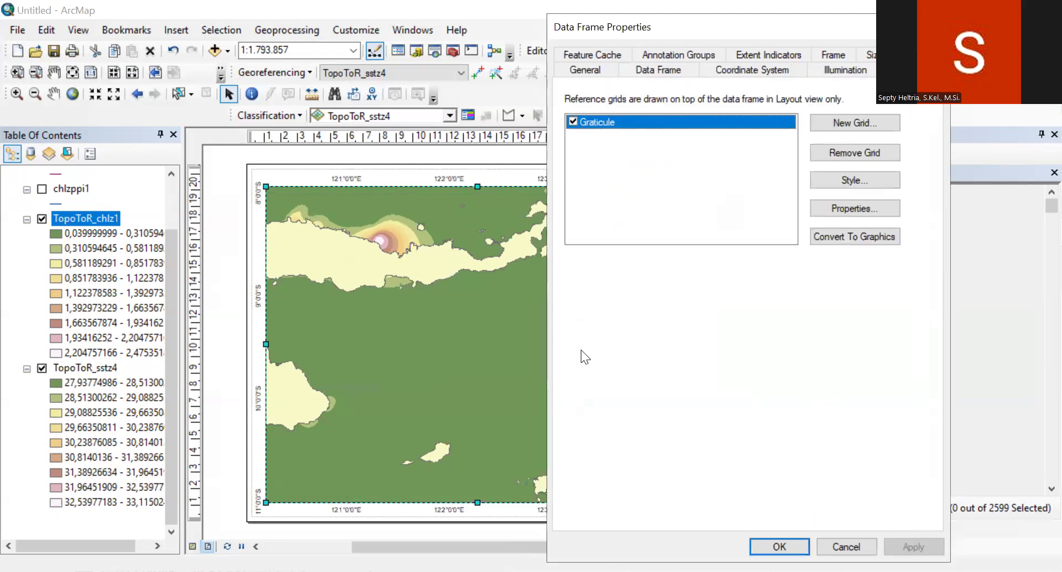
{"action": "left_click", "coordinate": [779, 546]}
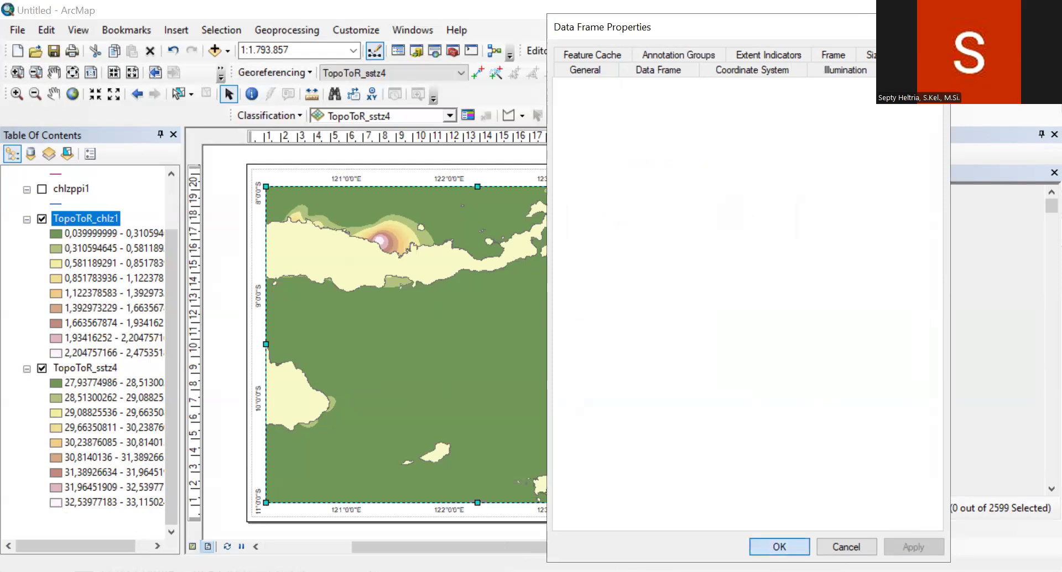
Step: Set the TopoToR_chlz1 raster's classified symbology to 8 classes
{"action": "right_click", "coordinate": [107, 216]}
{"action": "left_click", "coordinate": [178, 459]}
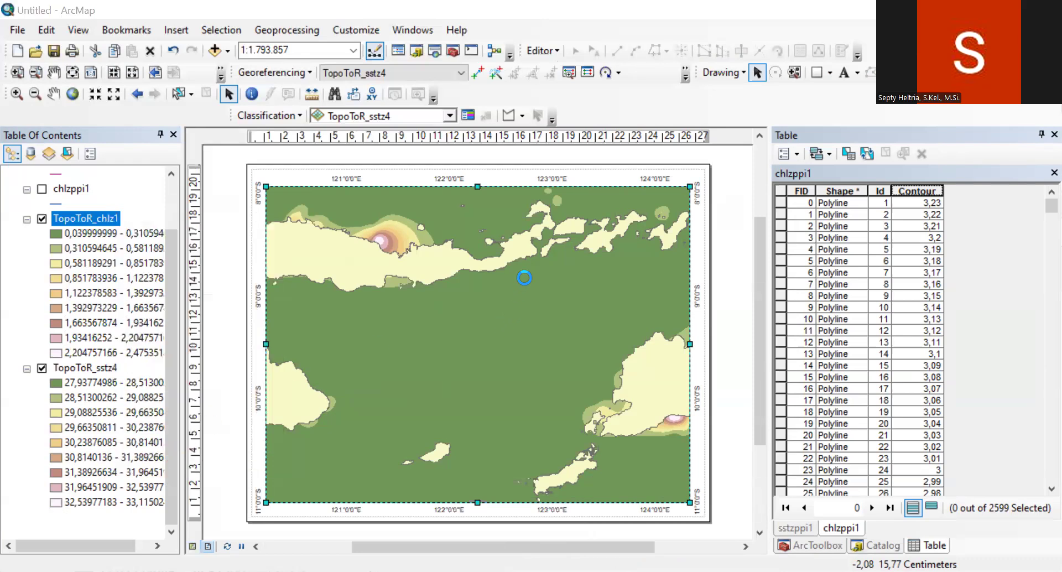
{"action": "left_click", "coordinate": [509, 117]}
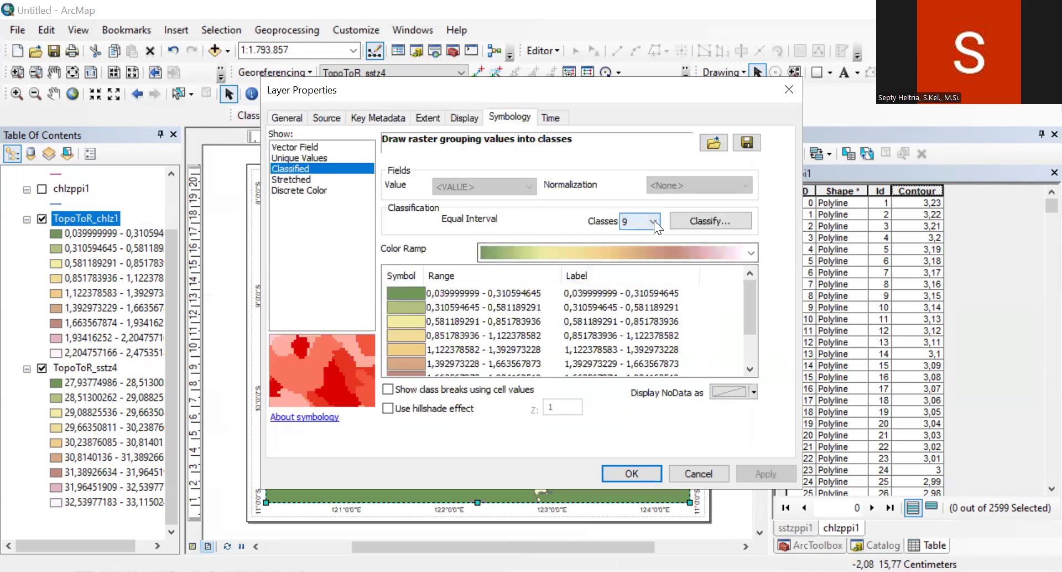
{"action": "left_click", "coordinate": [654, 220]}
{"action": "left_click", "coordinate": [631, 289]}
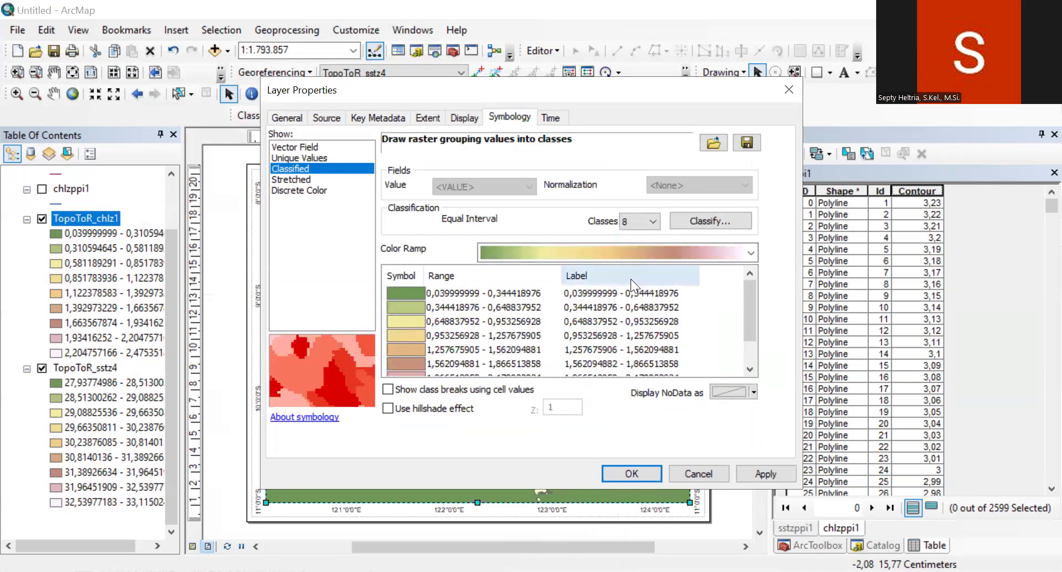
Step: Format the TopoToR_chlz1 class labels as numbers rounded to 2 decimal places
{"action": "right_click", "coordinate": [636, 299]}
{"action": "left_click", "coordinate": [643, 308]}
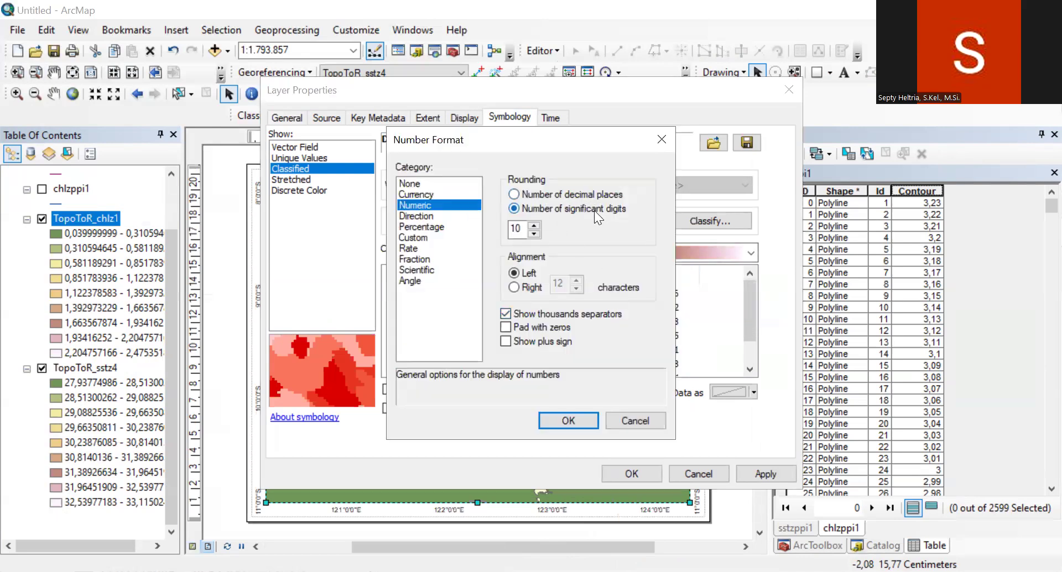
{"action": "left_click", "coordinate": [556, 194]}
{"action": "double_click", "coordinate": [515, 228]}
{"action": "type", "text": "2"}
{"action": "left_click", "coordinate": [568, 421]}
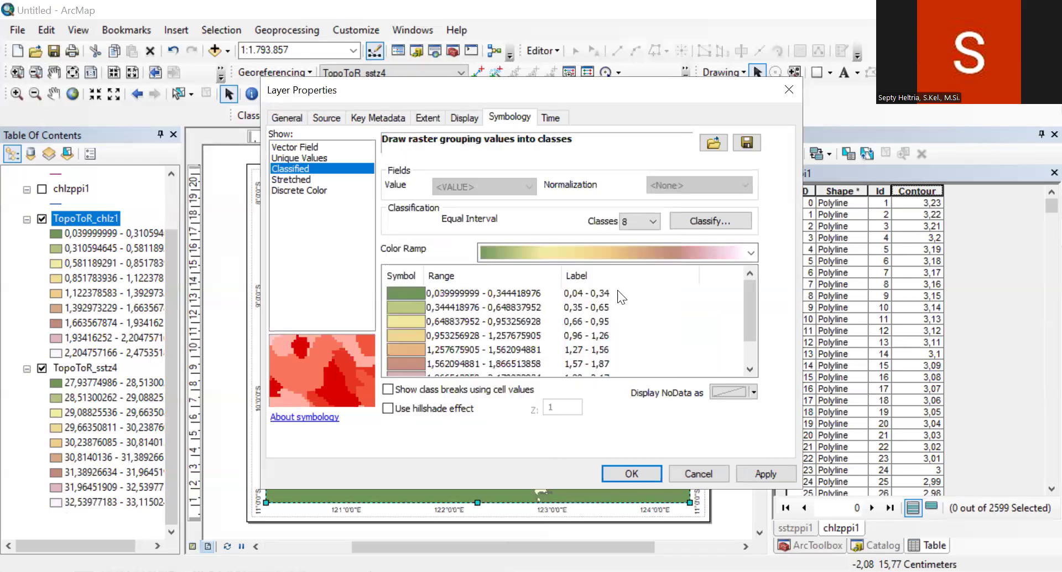
Step: Apply the yellow-green-dark blue color ramp to the TopoToR_chlz1 classes
{"action": "left_click", "coordinate": [713, 249]}
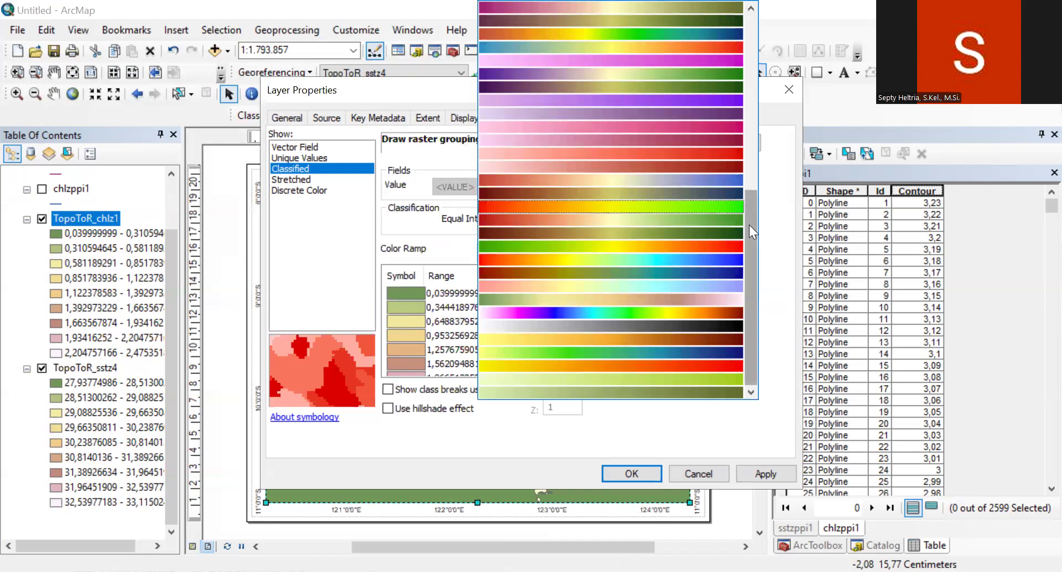
{"action": "left_click", "coordinate": [714, 351]}
{"action": "left_click_drag", "start_coordinate": [747, 310], "coordinate": [752, 344]}
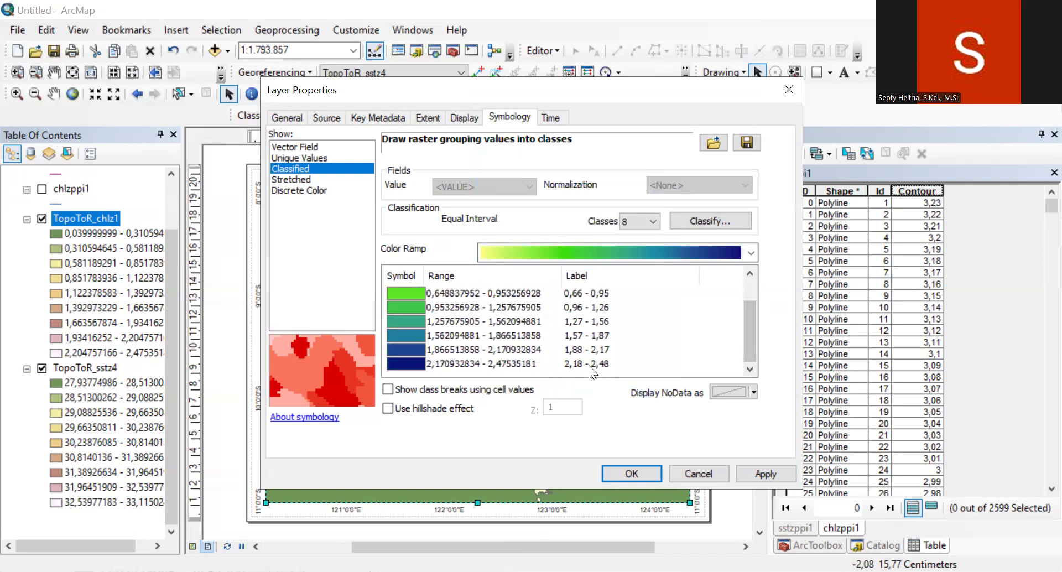
{"action": "left_click", "coordinate": [759, 474]}
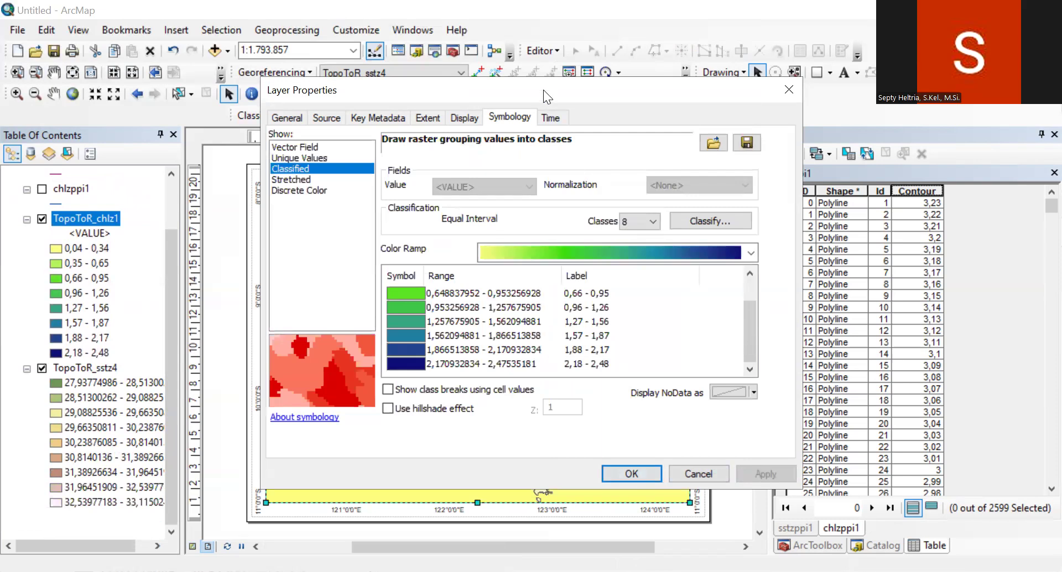
Step: Reclassify TopoToR_chlz1 with the Quantile method and accept the layer's symbology
{"action": "left_click_drag", "start_coordinate": [652, 90], "coordinate": [847, 26]}
{"action": "left_click", "coordinate": [891, 157]}
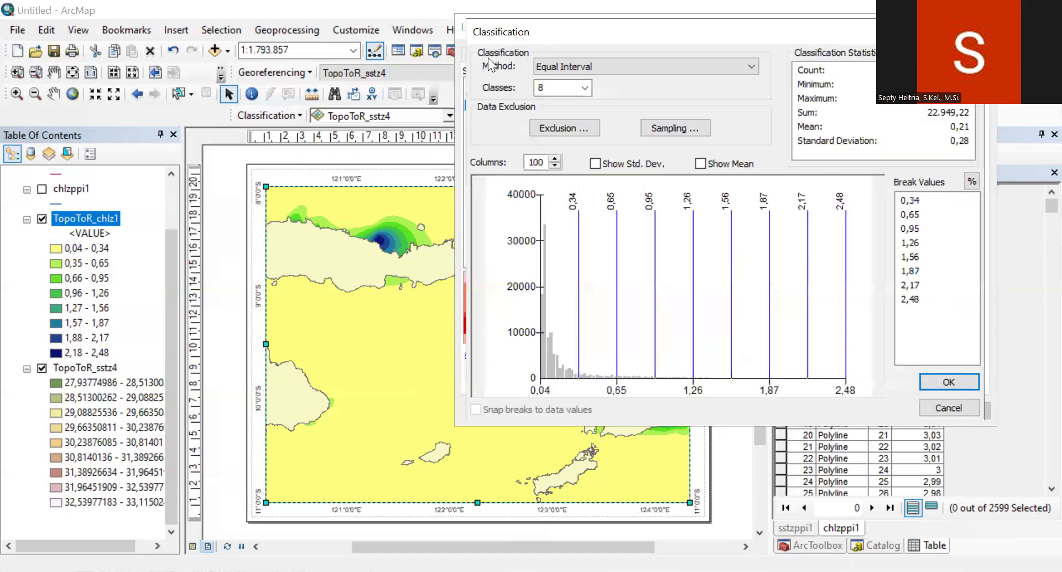
{"action": "left_click", "coordinate": [550, 65]}
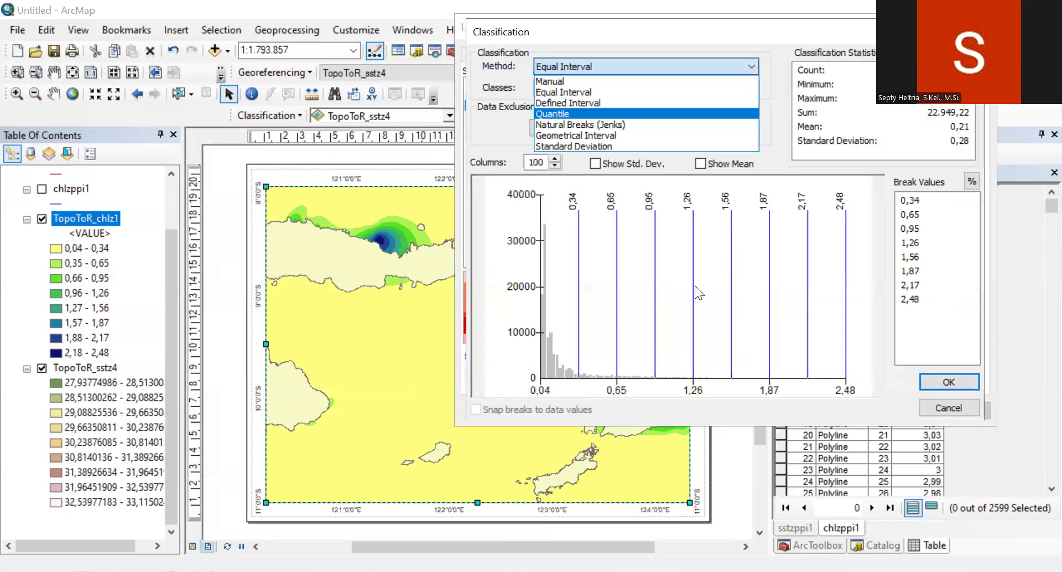
{"action": "left_click", "coordinate": [549, 113]}
{"action": "left_click", "coordinate": [948, 381]}
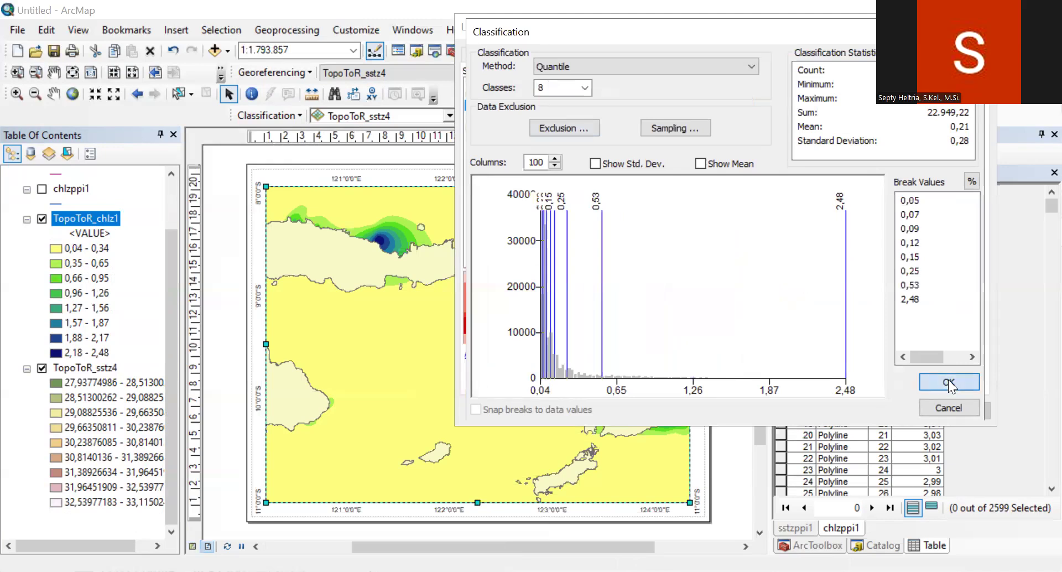
{"action": "left_click", "coordinate": [955, 410]}
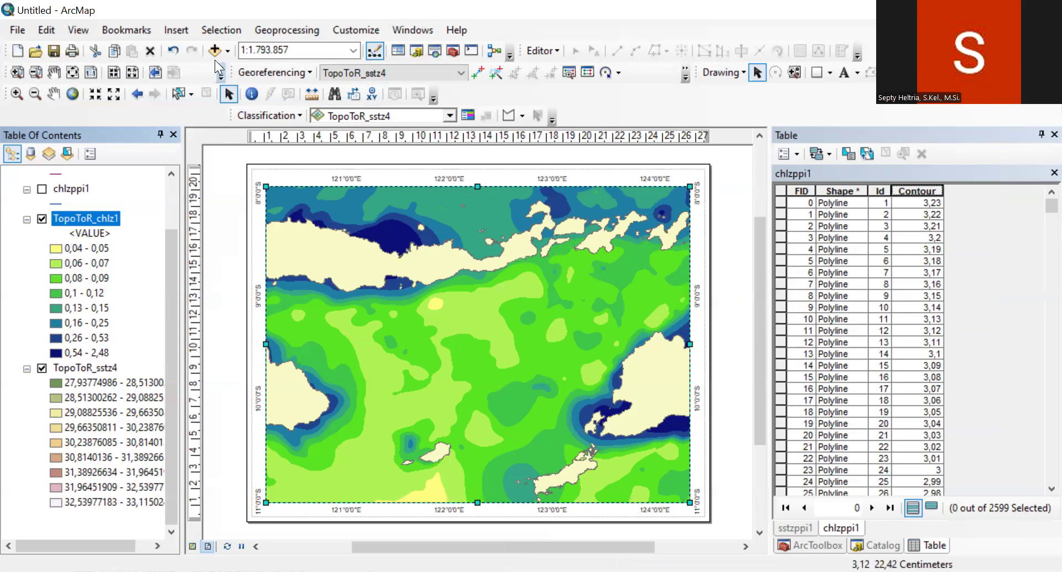
Step: Start a one-column legend containing INDONESIA_PROP, TopoToR_chlz1 and TopoToR_sstz4
{"action": "left_click", "coordinate": [213, 29]}
{"action": "mouse_move", "coordinate": [176, 30]}
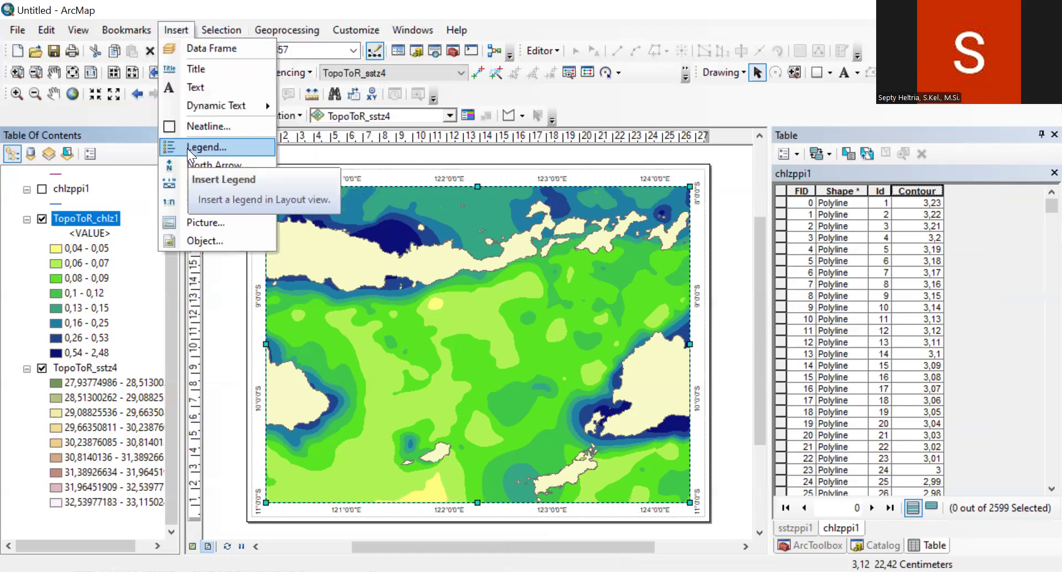
{"action": "left_click", "coordinate": [187, 145]}
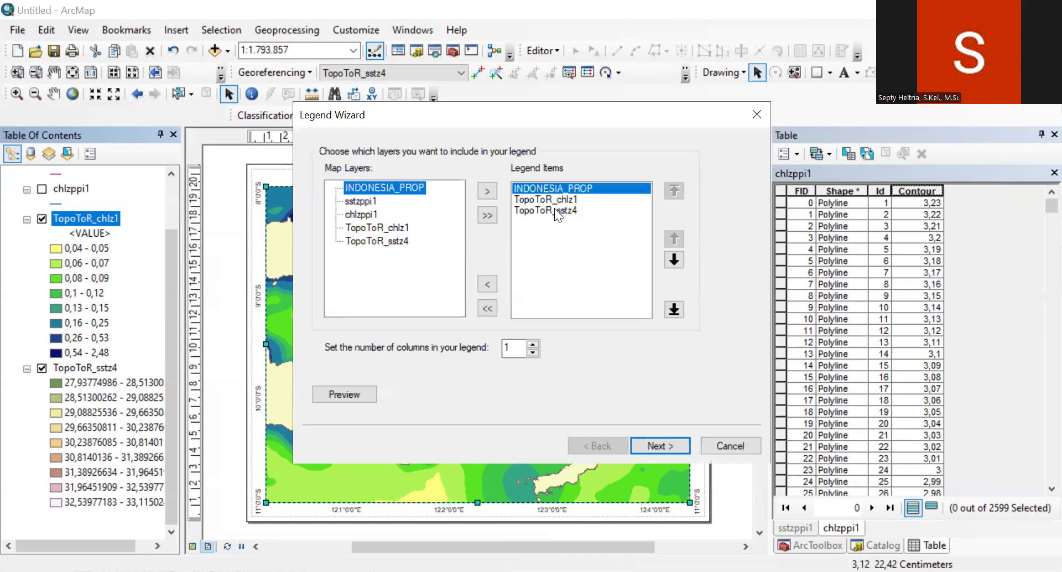
{"action": "left_click", "coordinate": [554, 210]}
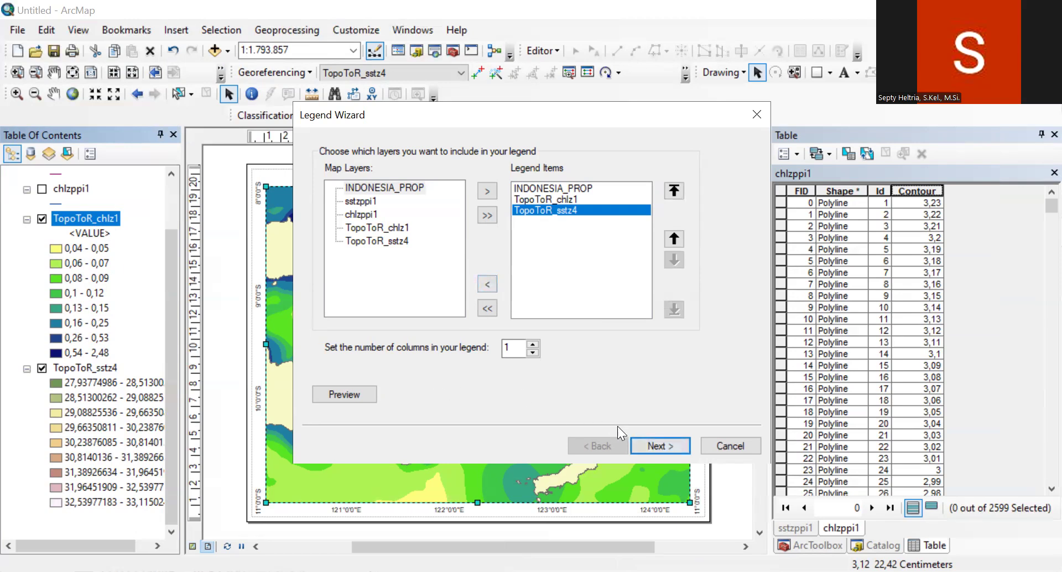
{"action": "left_click", "coordinate": [662, 446]}
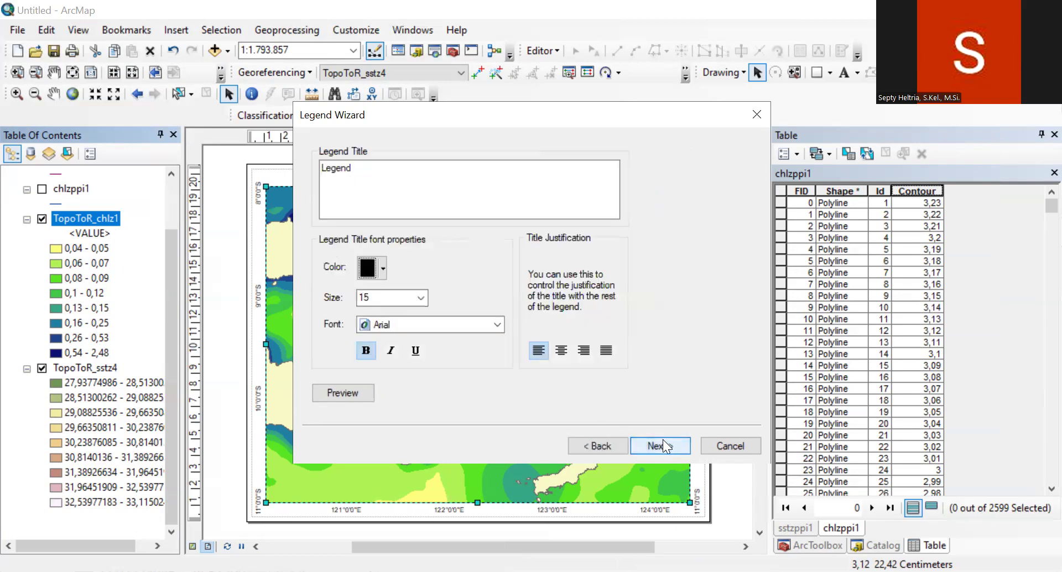
Step: Remove the legend's title and finish inserting it with the default frame, patch and spacing settings
{"action": "left_click", "coordinate": [363, 167]}
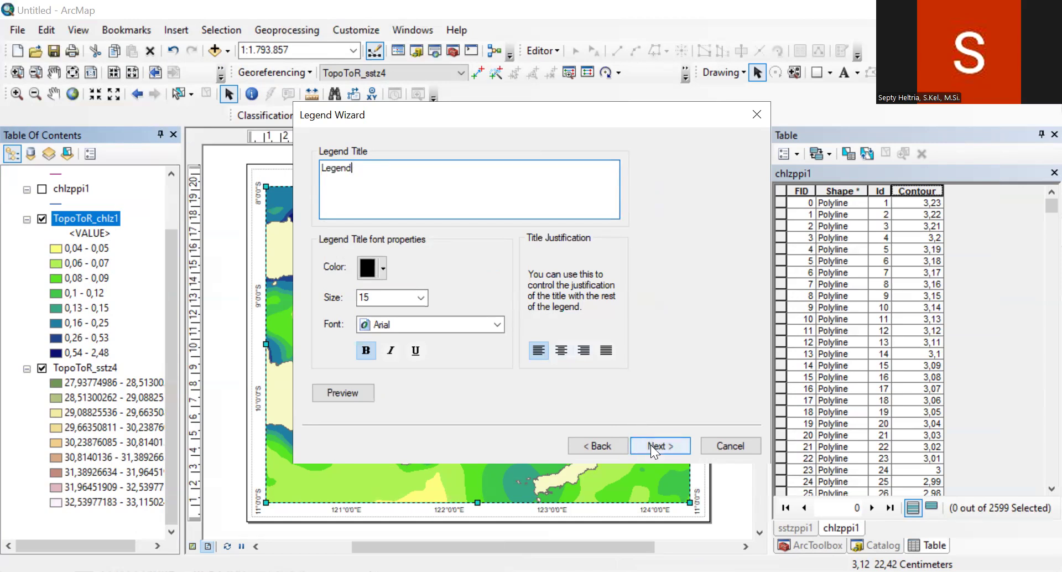
{"action": "left_click_drag", "start_coordinate": [354, 167], "coordinate": [312, 173]}
{"action": "key", "text": "BackSpace"}
{"action": "left_click", "coordinate": [672, 445]}
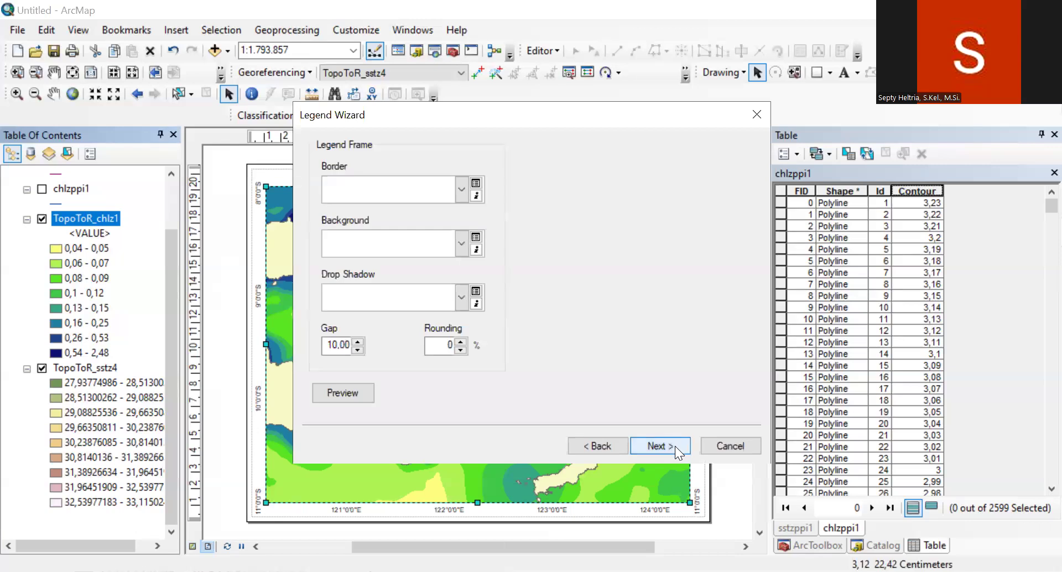
{"action": "left_click", "coordinate": [675, 445]}
{"action": "left_click", "coordinate": [677, 445]}
{"action": "left_click", "coordinate": [677, 445]}
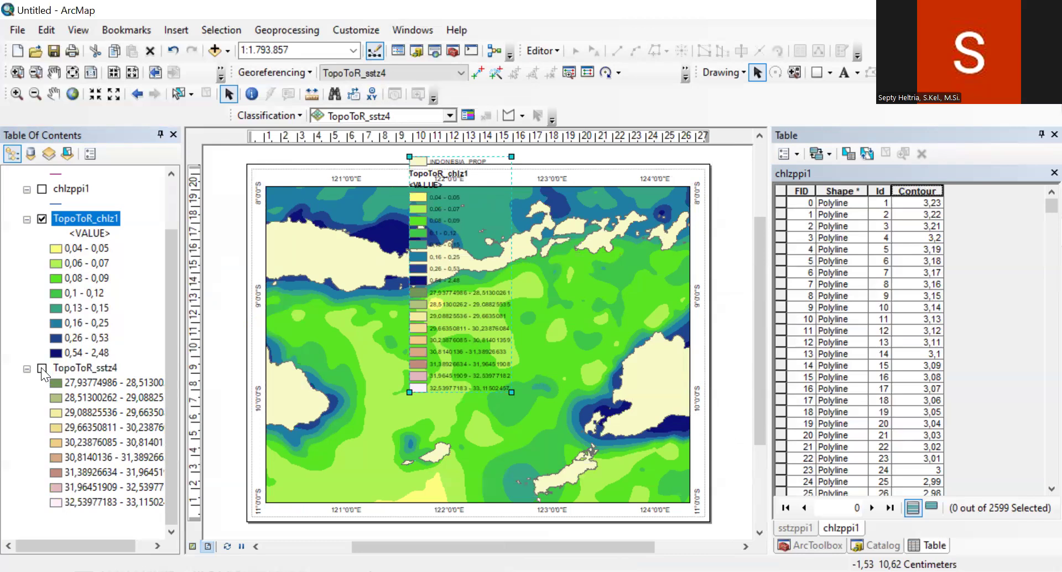
Step: Split the legend's TopoToR_chlz1 item into two columns and apply the setting
{"action": "left_click", "coordinate": [434, 341]}
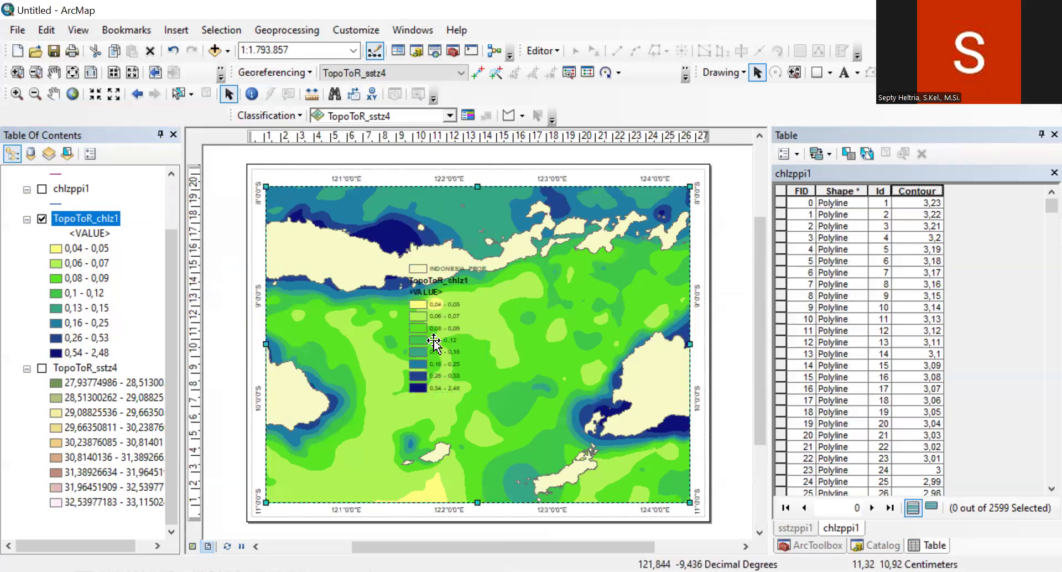
{"action": "left_click", "coordinate": [436, 342]}
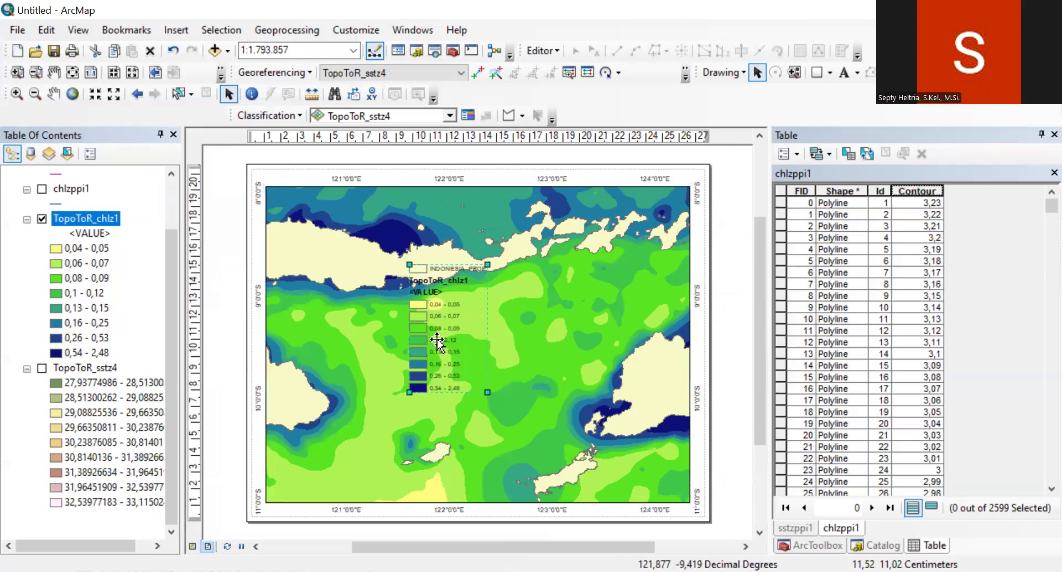
{"action": "right_click", "coordinate": [437, 341]}
{"action": "left_click", "coordinate": [472, 330]}
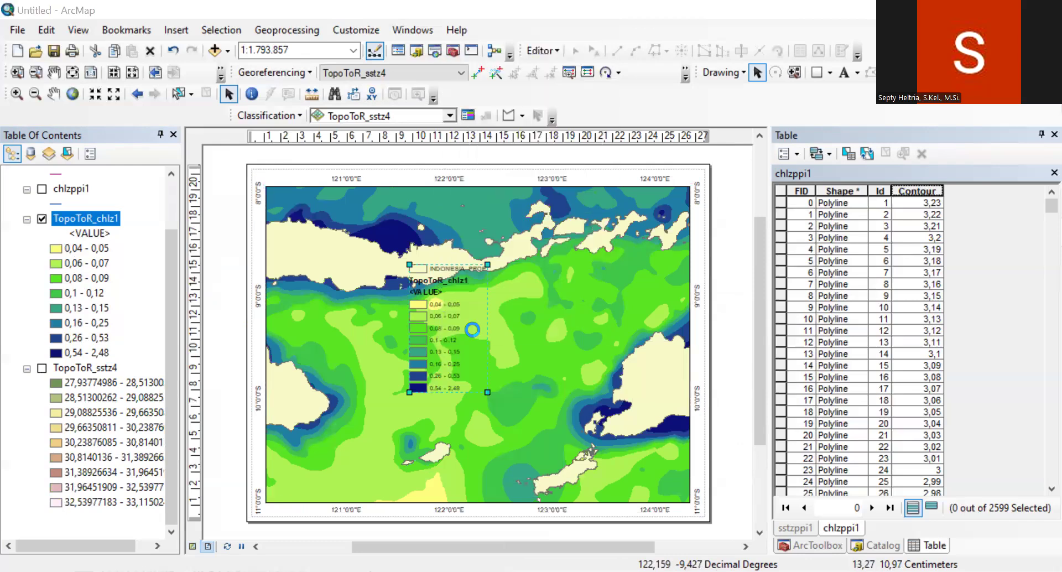
{"action": "left_click", "coordinate": [342, 109]}
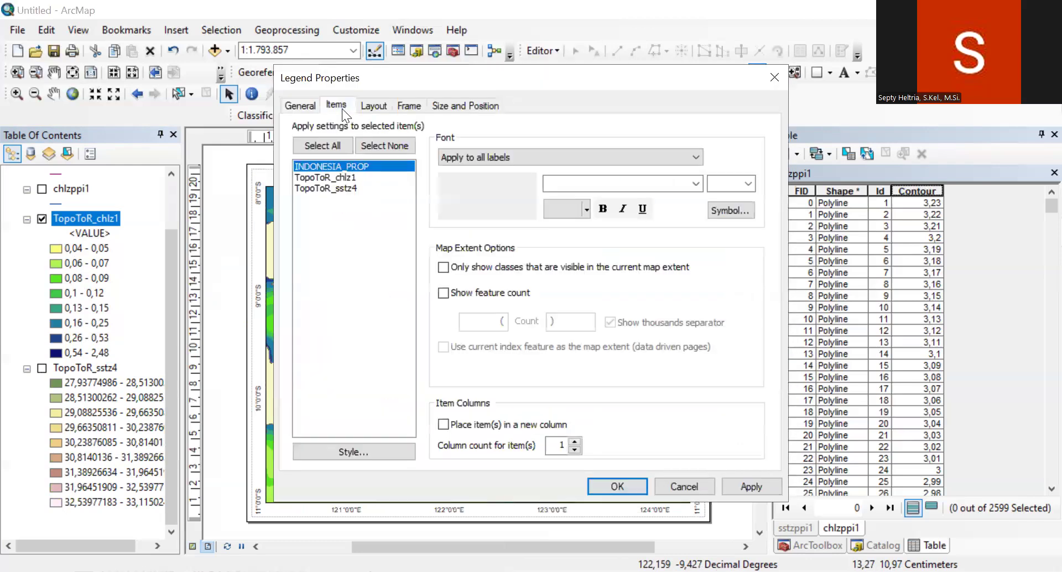
{"action": "left_click", "coordinate": [344, 179]}
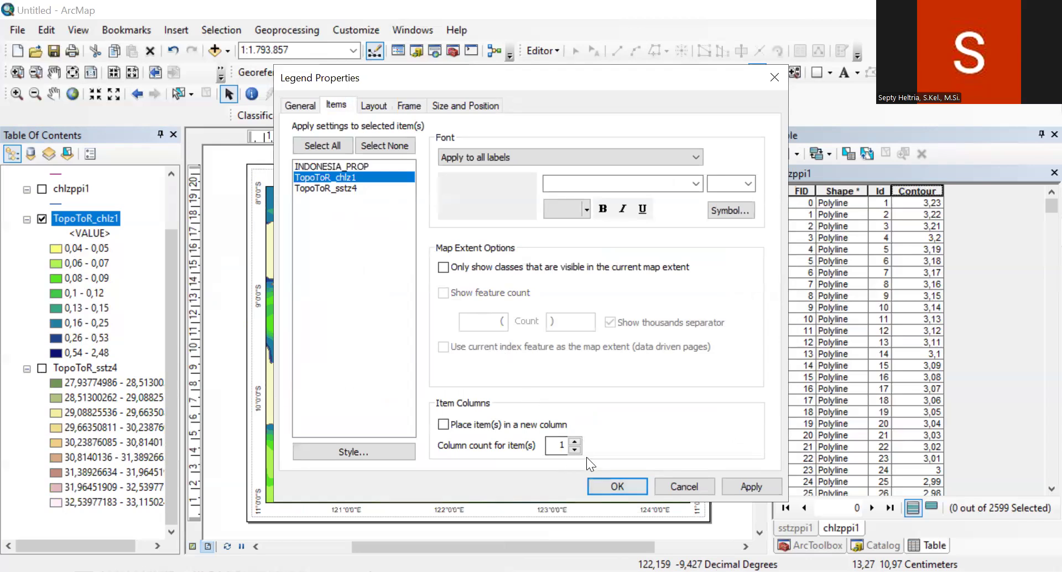
{"action": "left_click", "coordinate": [576, 442]}
{"action": "left_click", "coordinate": [746, 486]}
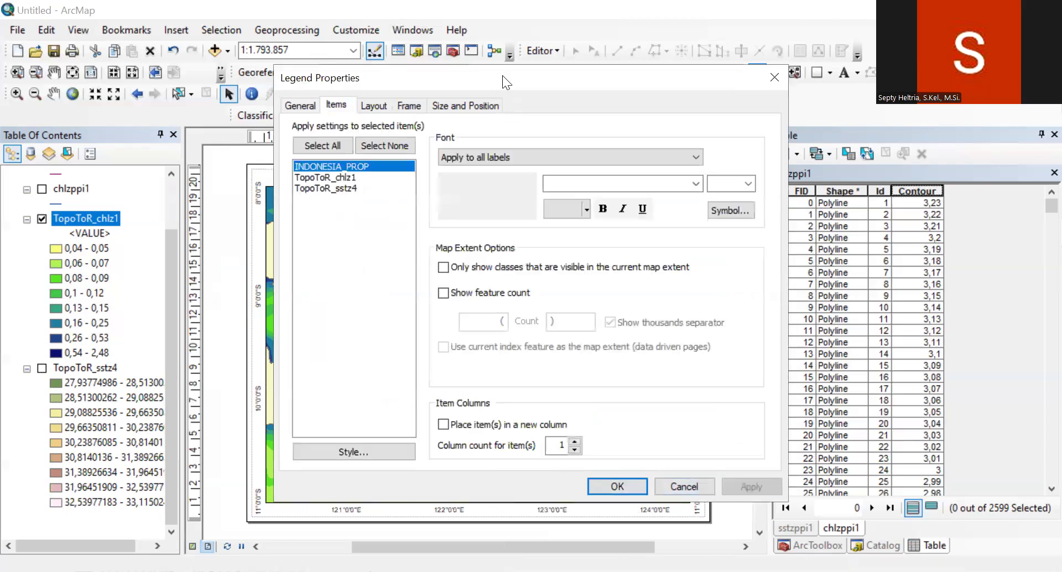
Step: Increase the TopoToR_chlz1 legend item's column count to 3 and accept the legend properties
{"action": "left_click_drag", "start_coordinate": [502, 76], "coordinate": [767, 54]}
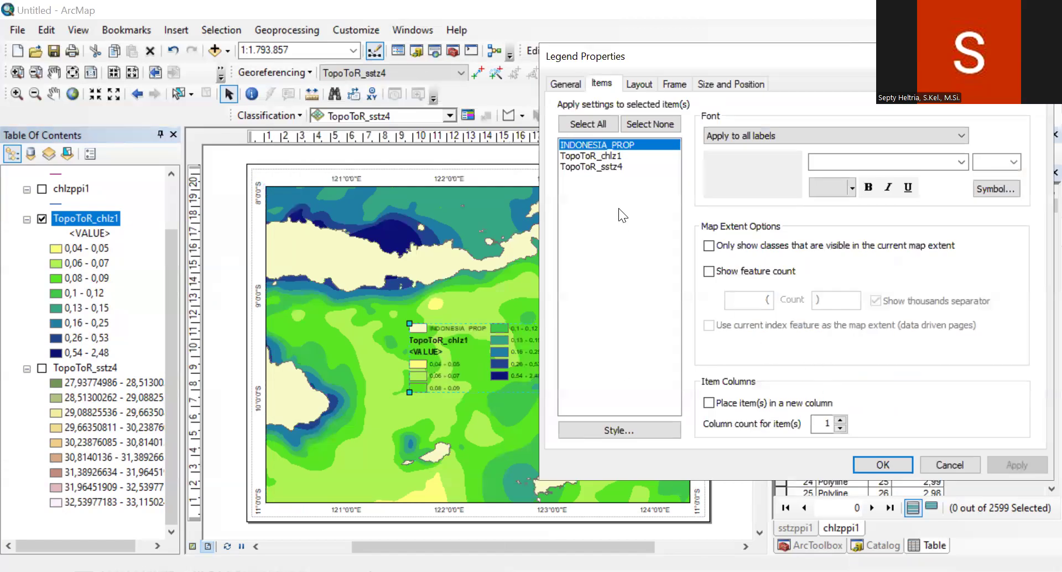
{"action": "left_click", "coordinate": [608, 157]}
{"action": "left_click", "coordinate": [840, 419]}
{"action": "left_click", "coordinate": [840, 419]}
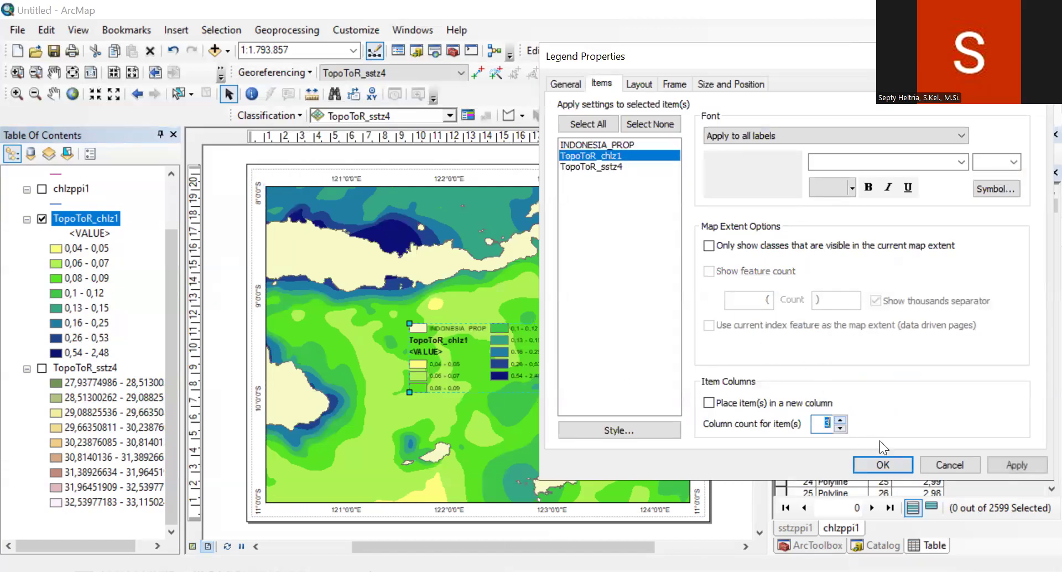
{"action": "left_click", "coordinate": [1007, 460]}
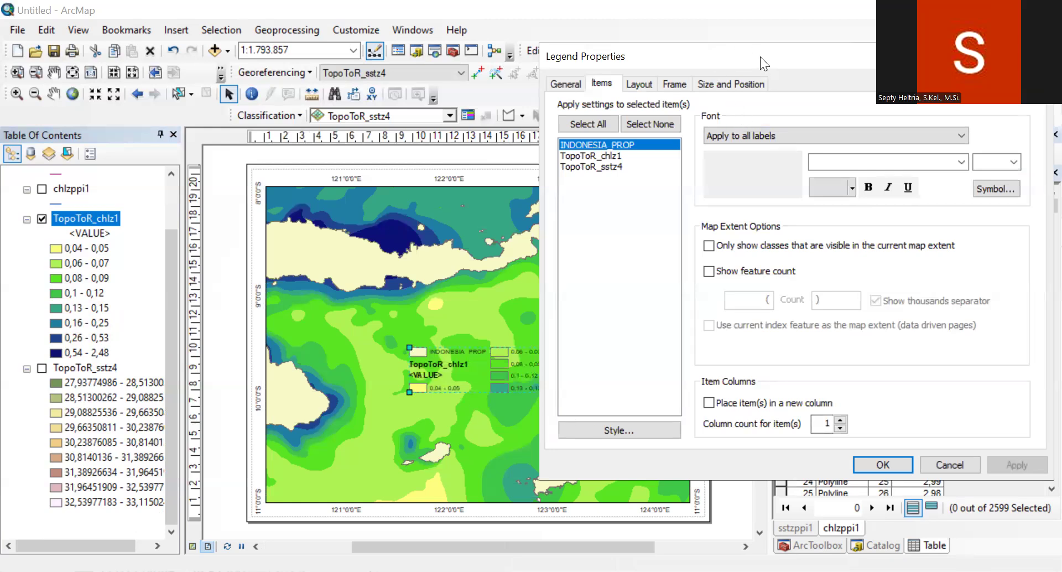
{"action": "left_click_drag", "start_coordinate": [759, 56], "coordinate": [251, 49]}
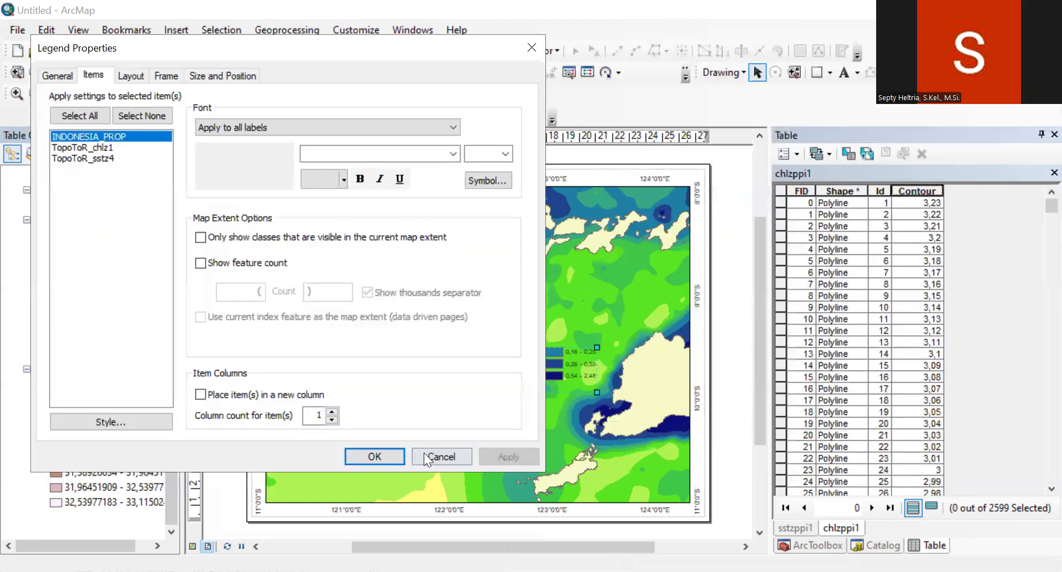
{"action": "key", "text": "Return"}
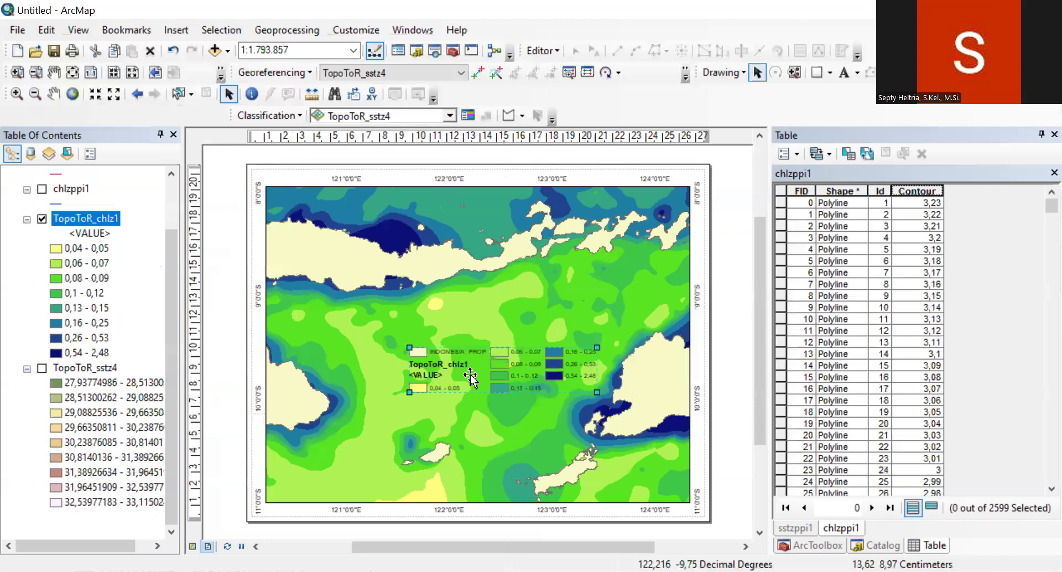
Step: Give the legend a white background and move it into the lower-left corner of the map frame
{"action": "double_click", "coordinate": [467, 377]}
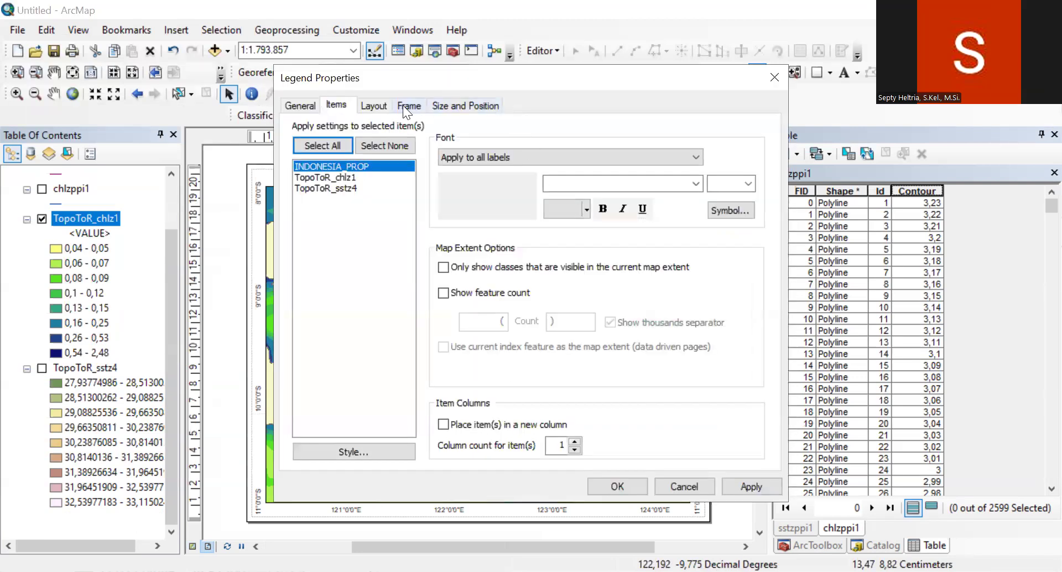
{"action": "left_click", "coordinate": [403, 105]}
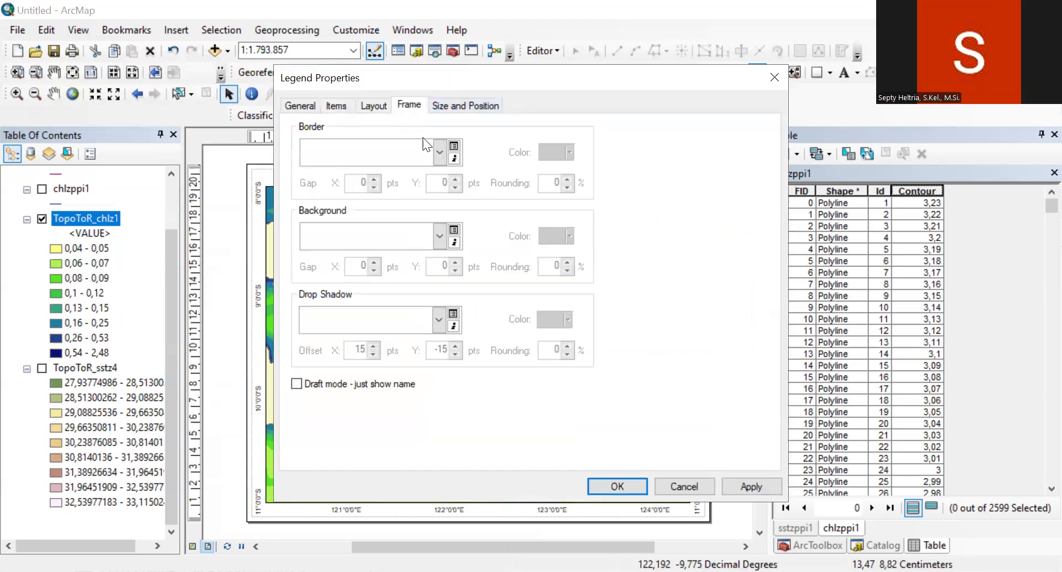
{"action": "left_click", "coordinate": [438, 238]}
{"action": "left_click", "coordinate": [449, 423]}
{"action": "left_click", "coordinate": [617, 486]}
{"action": "left_click_drag", "start_coordinate": [487, 378], "coordinate": [347, 482]}
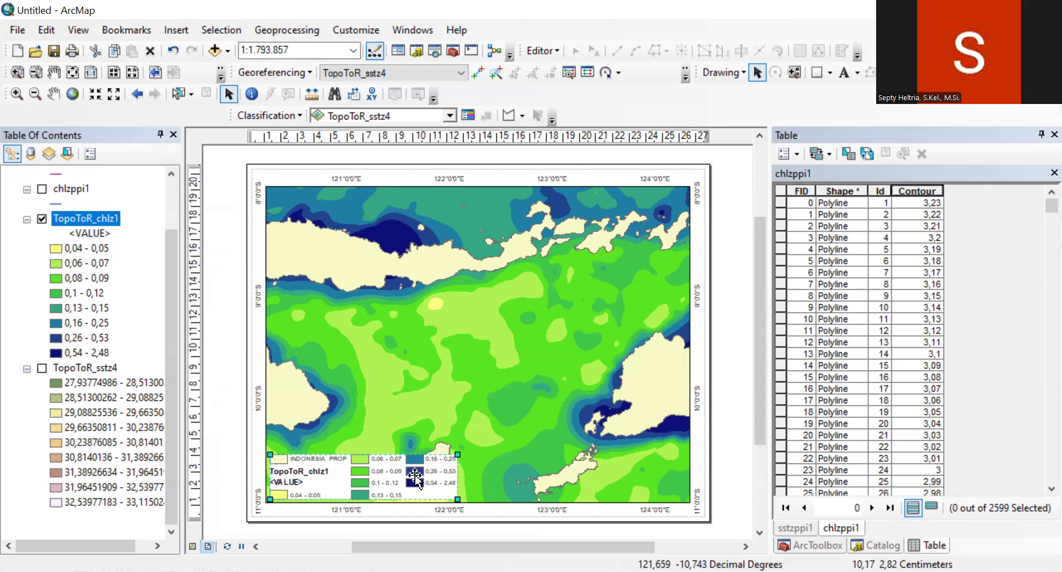
Step: Hide the layer name and heading of the TopoToR_chlz1 legend item and apply the change
{"action": "right_click", "coordinate": [415, 476]}
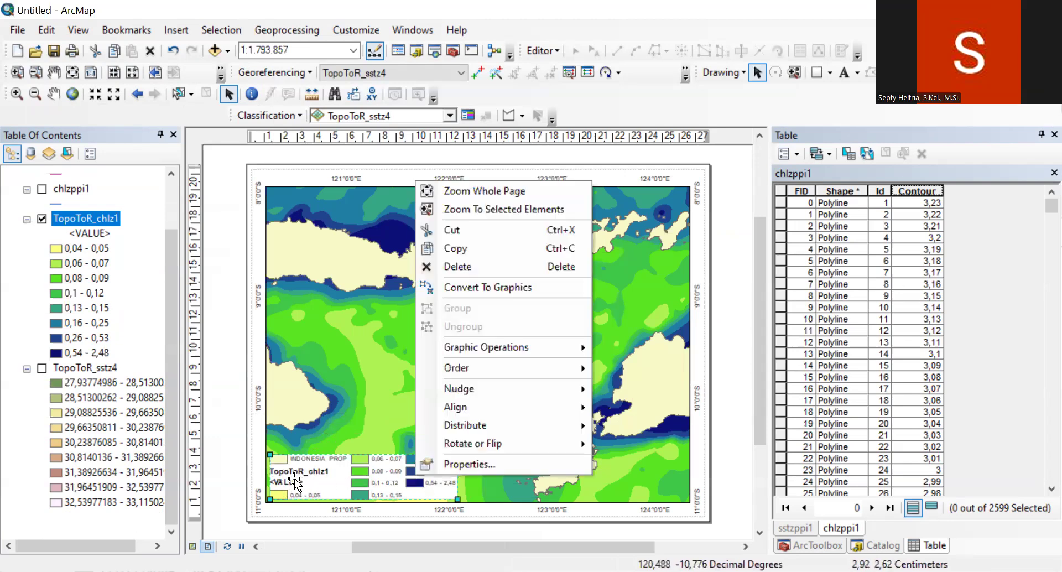
{"action": "left_click", "coordinate": [462, 463]}
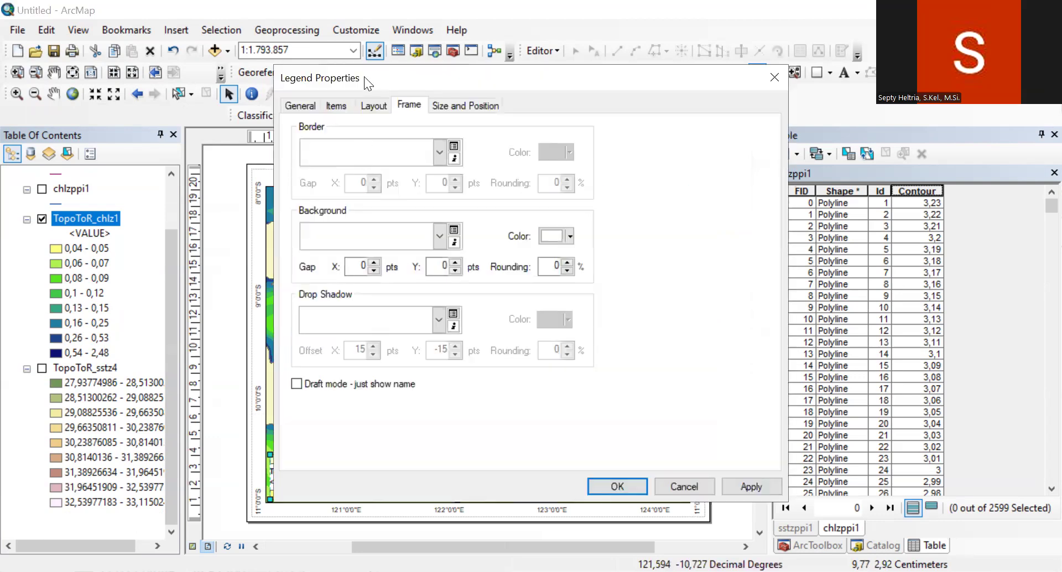
{"action": "left_click_drag", "start_coordinate": [378, 72], "coordinate": [612, 56]}
{"action": "left_click", "coordinate": [575, 88]}
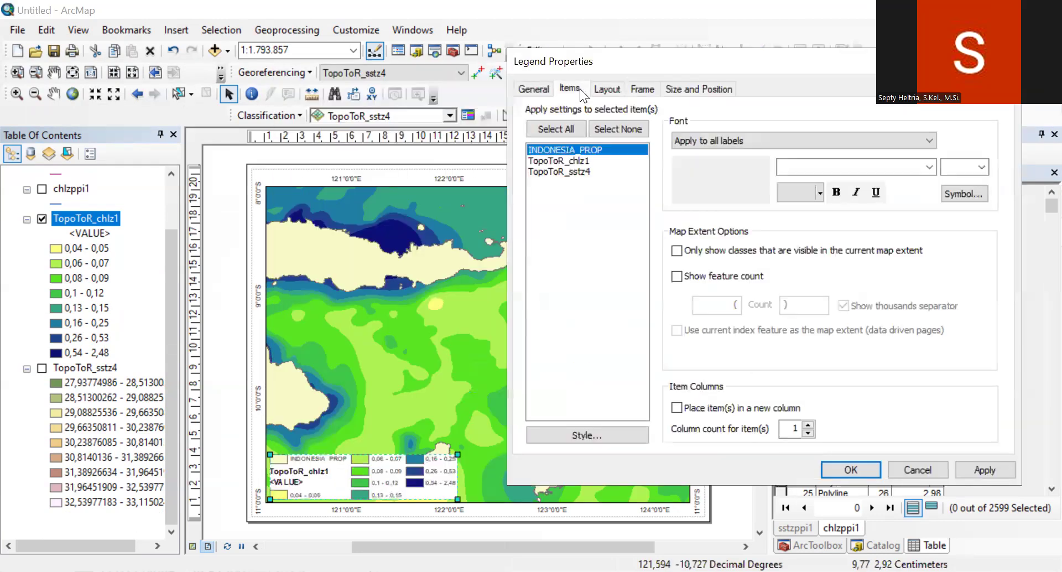
{"action": "left_click", "coordinate": [569, 161]}
{"action": "left_click", "coordinate": [589, 434]}
{"action": "left_click", "coordinate": [840, 356]}
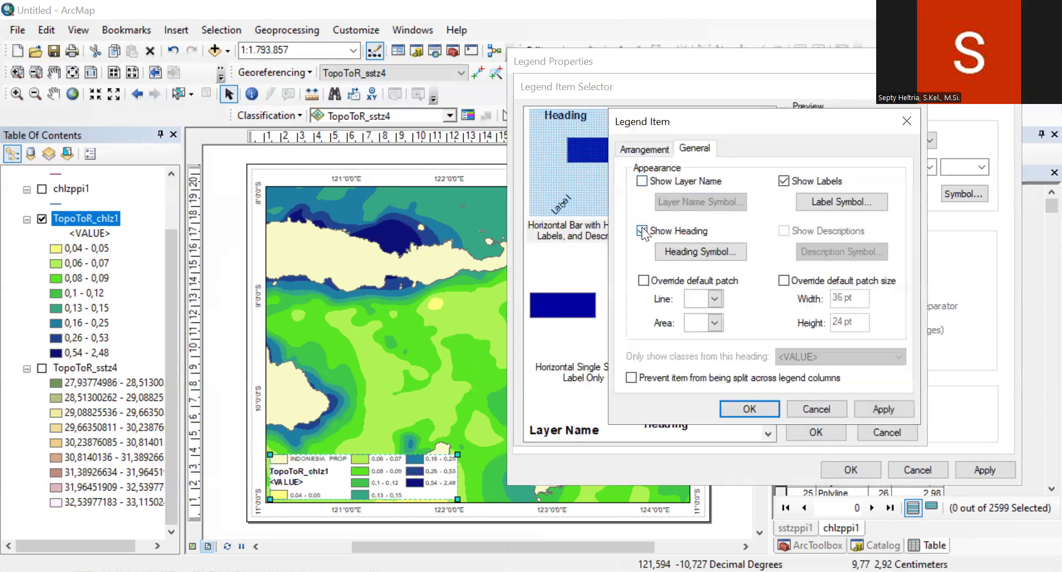
{"action": "left_click", "coordinate": [642, 230]}
{"action": "left_click", "coordinate": [738, 411]}
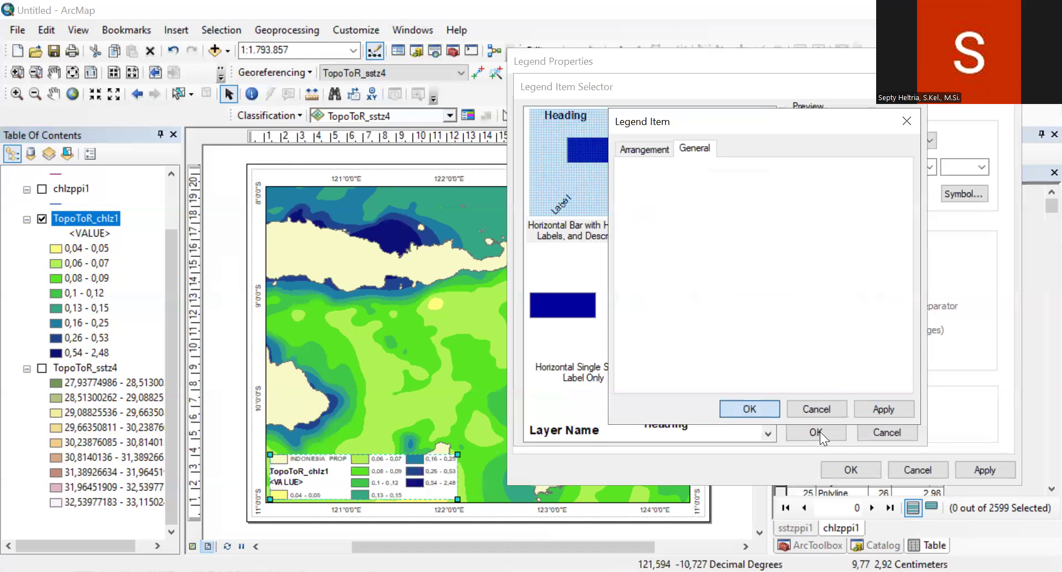
{"action": "left_click", "coordinate": [818, 431]}
{"action": "left_click", "coordinate": [982, 468]}
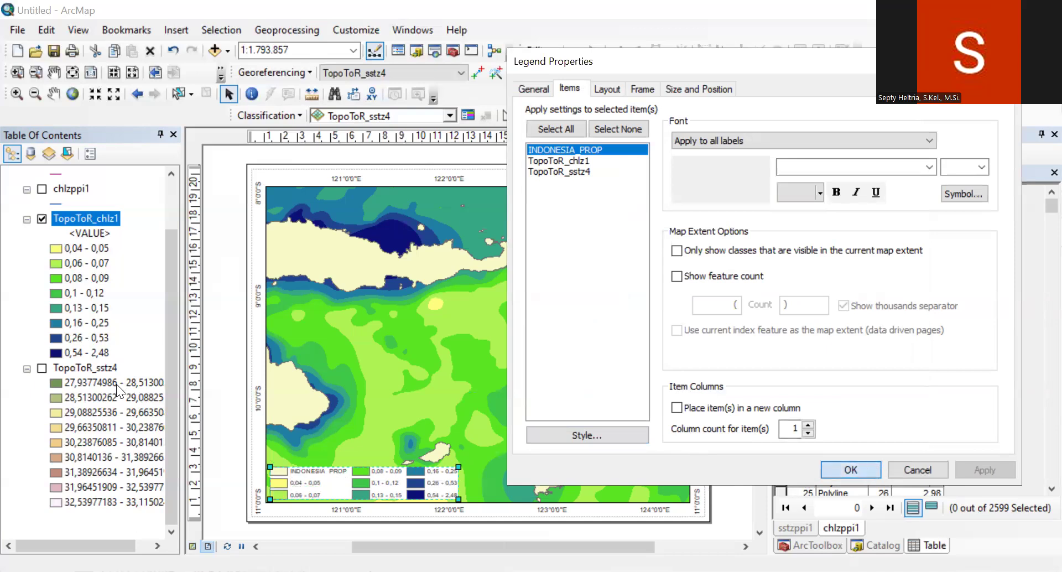
Step: Fill the INDONESIA_PROP land polygons with dark gray
{"action": "left_click_drag", "start_coordinate": [175, 343], "coordinate": [179, 283]}
{"action": "left_click", "coordinate": [56, 203]}
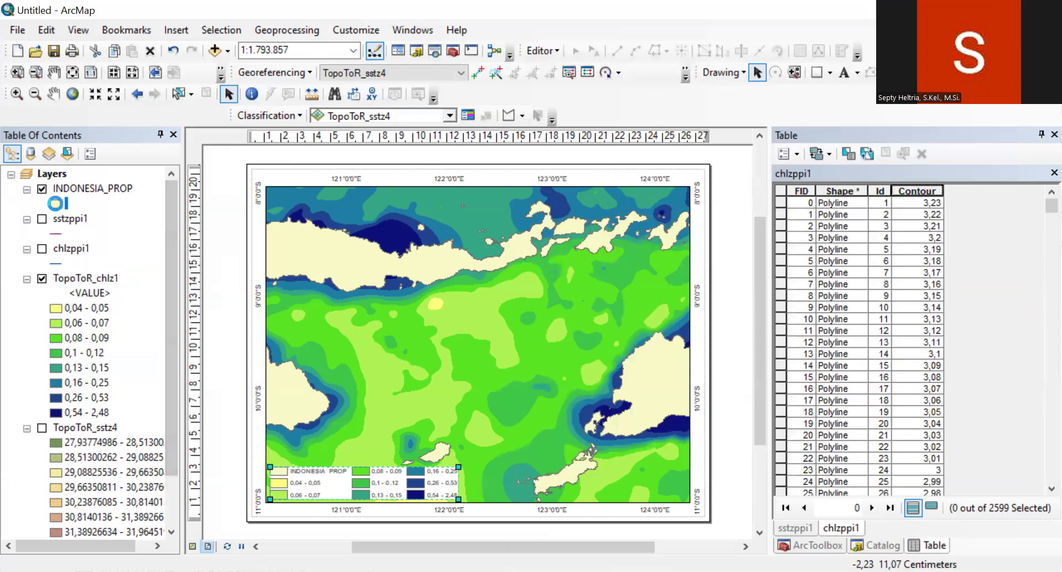
{"action": "left_click", "coordinate": [457, 207]}
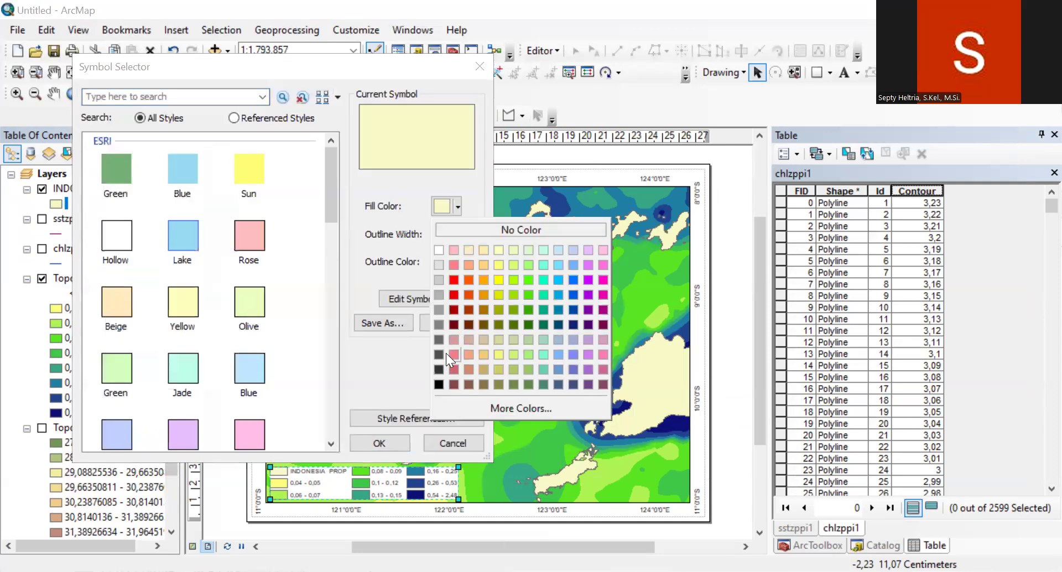
{"action": "left_click", "coordinate": [438, 354]}
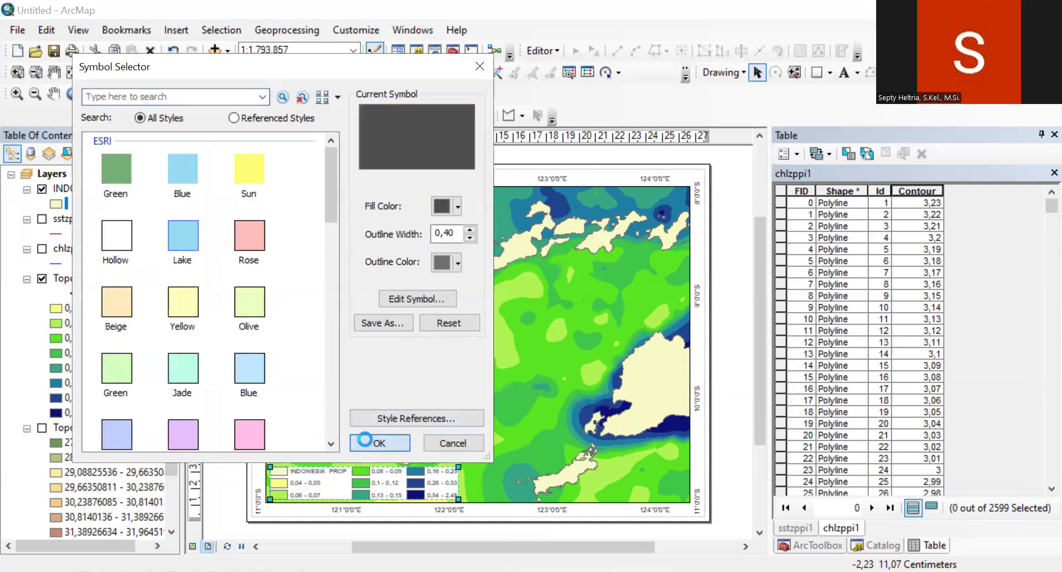
{"action": "left_click", "coordinate": [365, 444]}
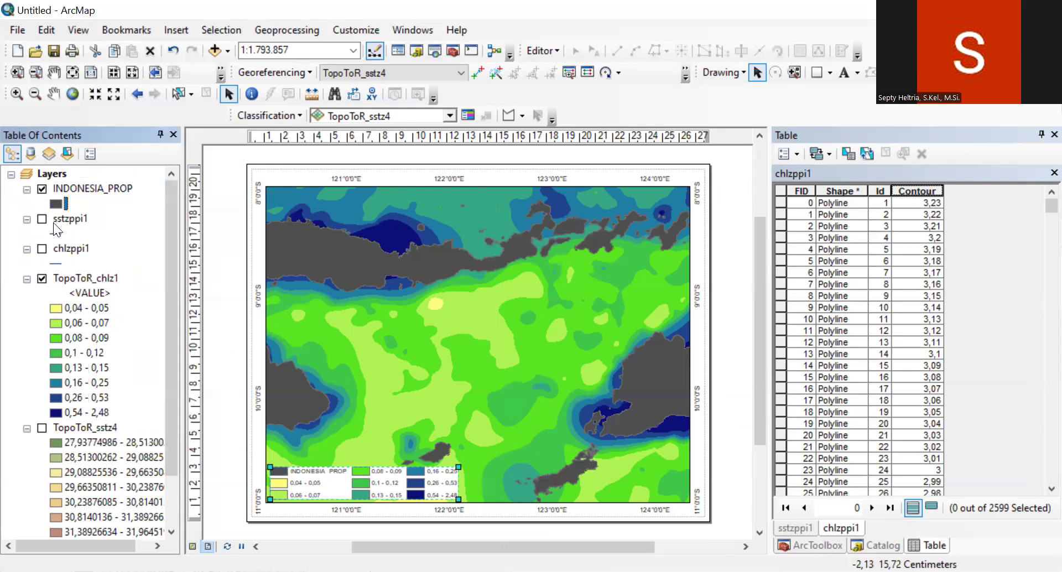
Step: Set the outline color of the INDONESIA_PROP polygons to black
{"action": "left_click", "coordinate": [56, 204]}
{"action": "left_click", "coordinate": [453, 261]}
{"action": "left_click", "coordinate": [438, 376]}
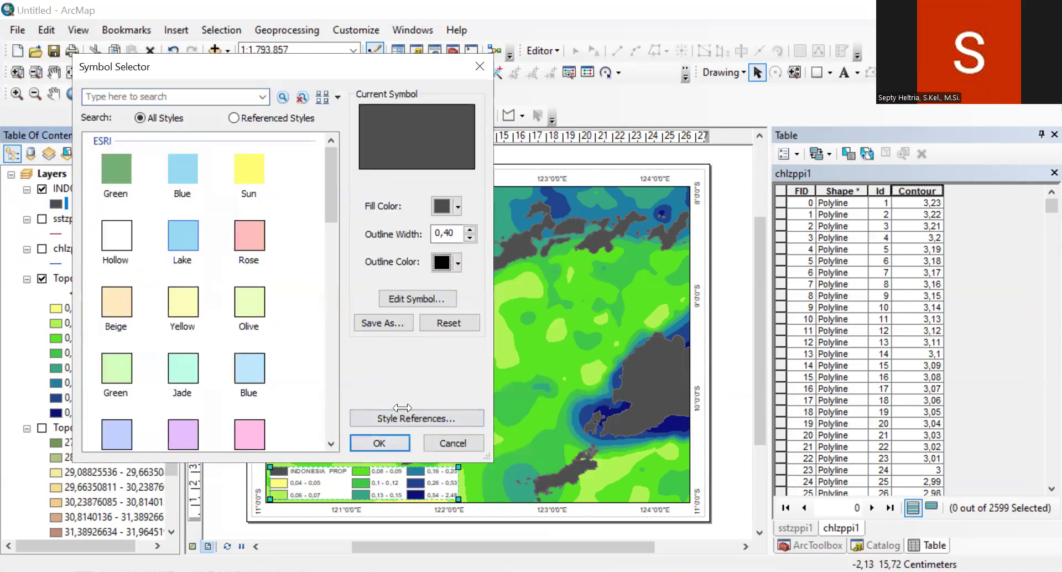
{"action": "left_click", "coordinate": [387, 442]}
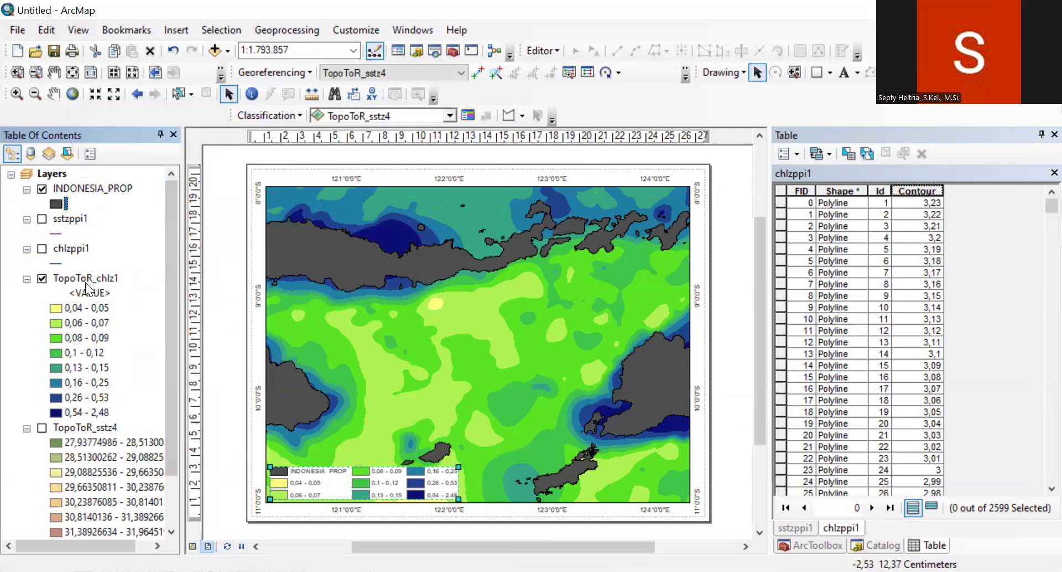
Step: Change the fill color of the INDONESIA_PROP polygons to a medium gray
{"action": "left_click", "coordinate": [56, 204]}
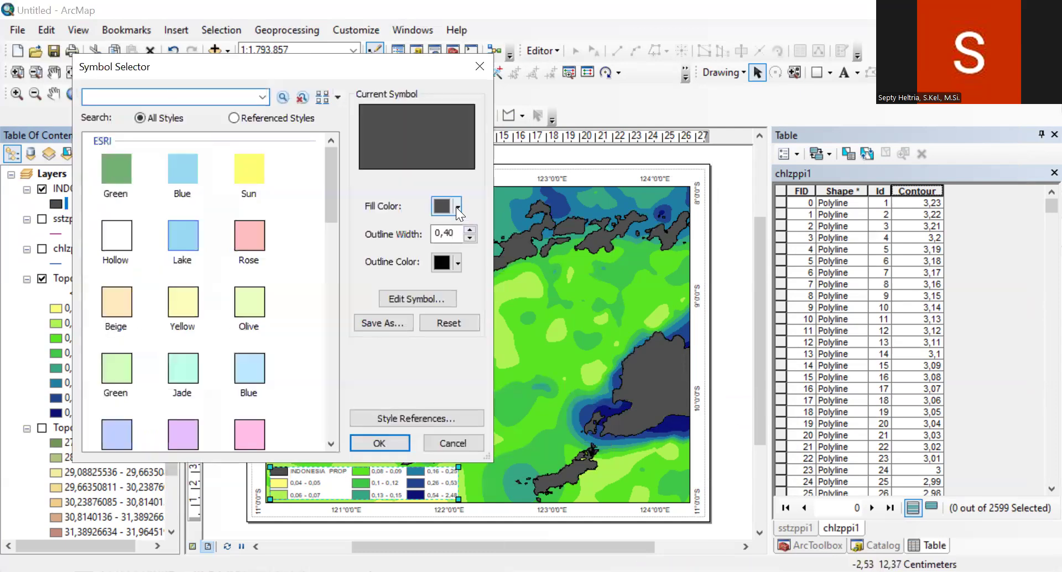
{"action": "left_click", "coordinate": [456, 207]}
{"action": "left_click", "coordinate": [438, 308]}
{"action": "left_click", "coordinate": [371, 443]}
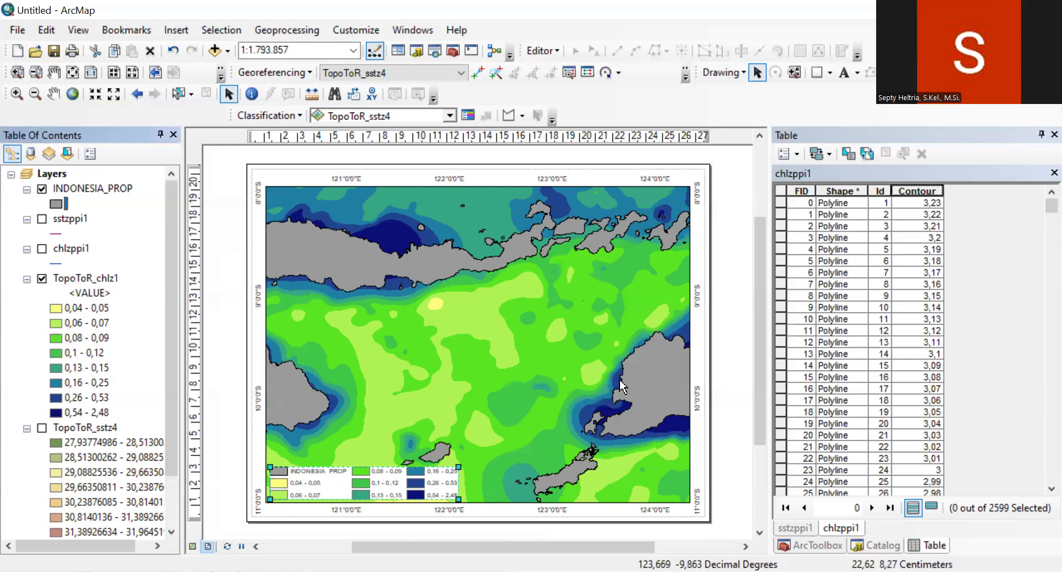
Step: Start an Alternating Scale Bar 1 for the layout with kilometers as division units and the label Km
{"action": "left_click", "coordinate": [179, 35]}
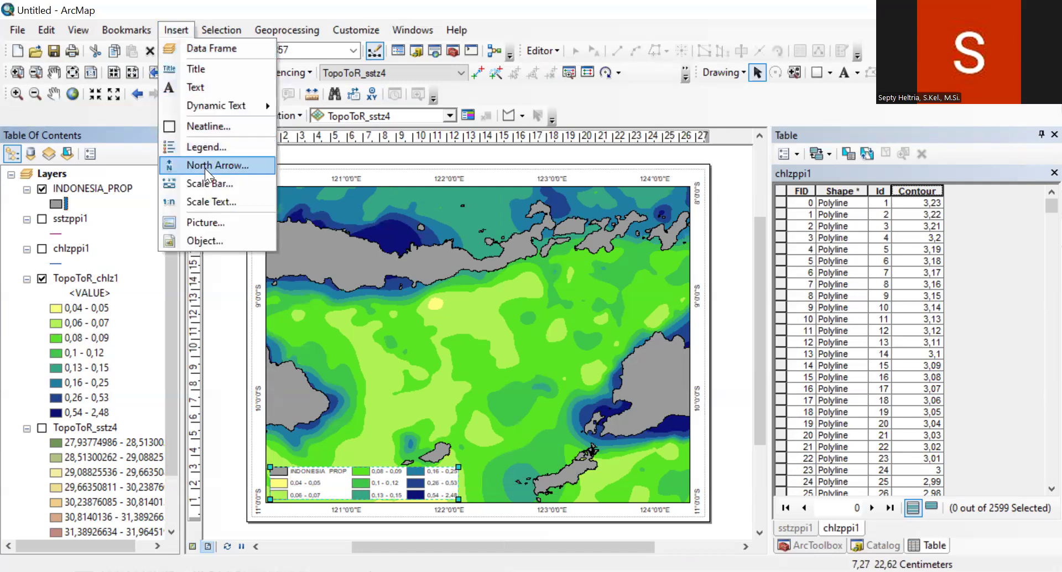
{"action": "left_click", "coordinate": [200, 183]}
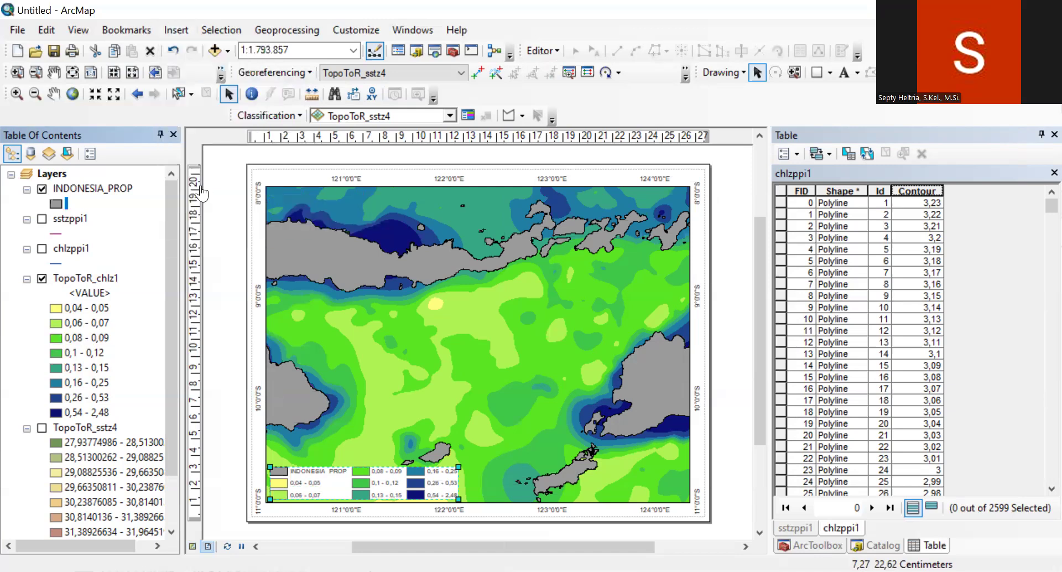
{"action": "left_click", "coordinate": [350, 302]}
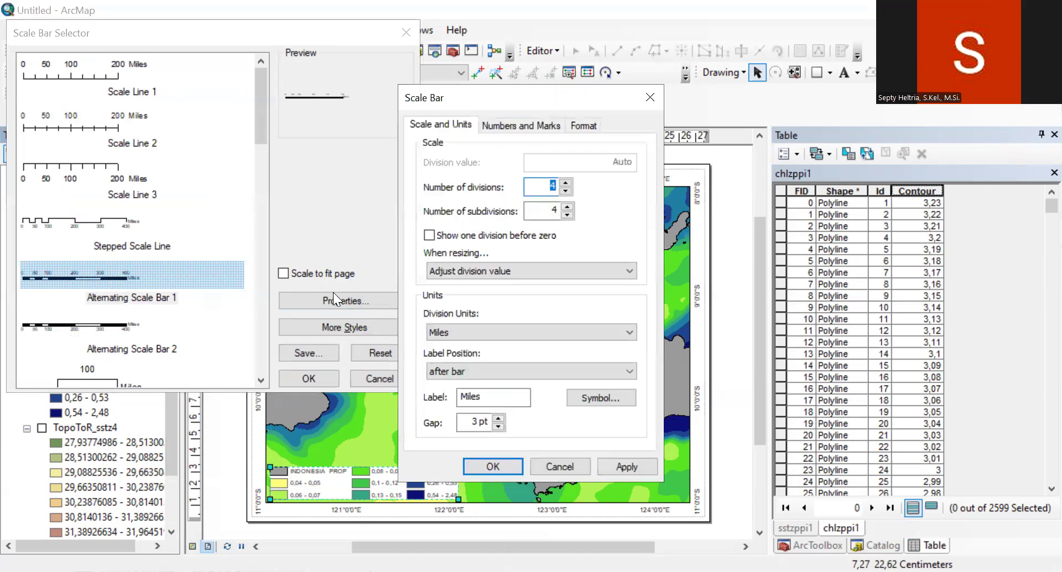
{"action": "left_click", "coordinate": [472, 332]}
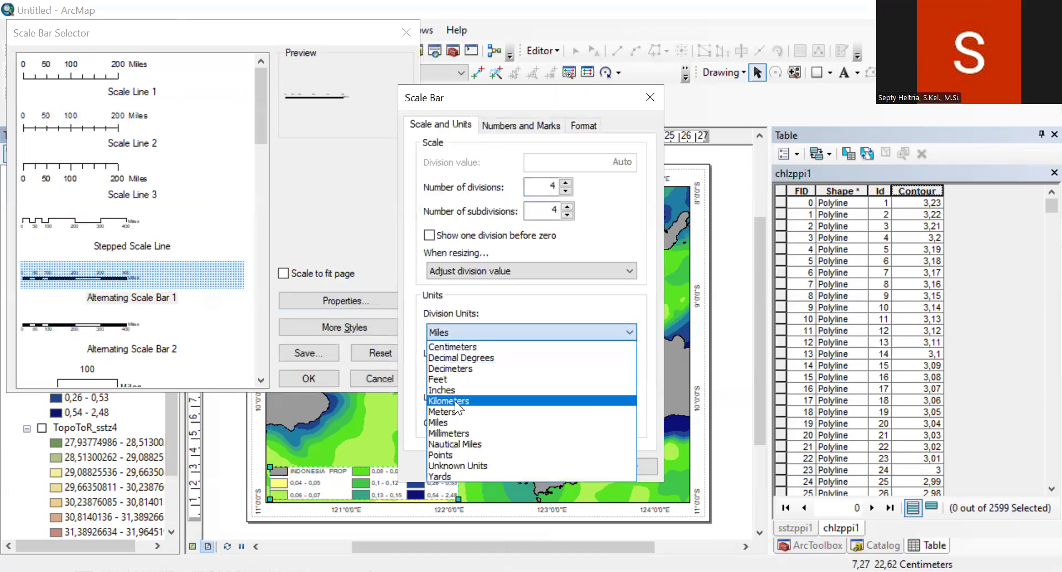
{"action": "left_click", "coordinate": [453, 400]}
{"action": "left_click_drag", "start_coordinate": [514, 398], "coordinate": [401, 384]}
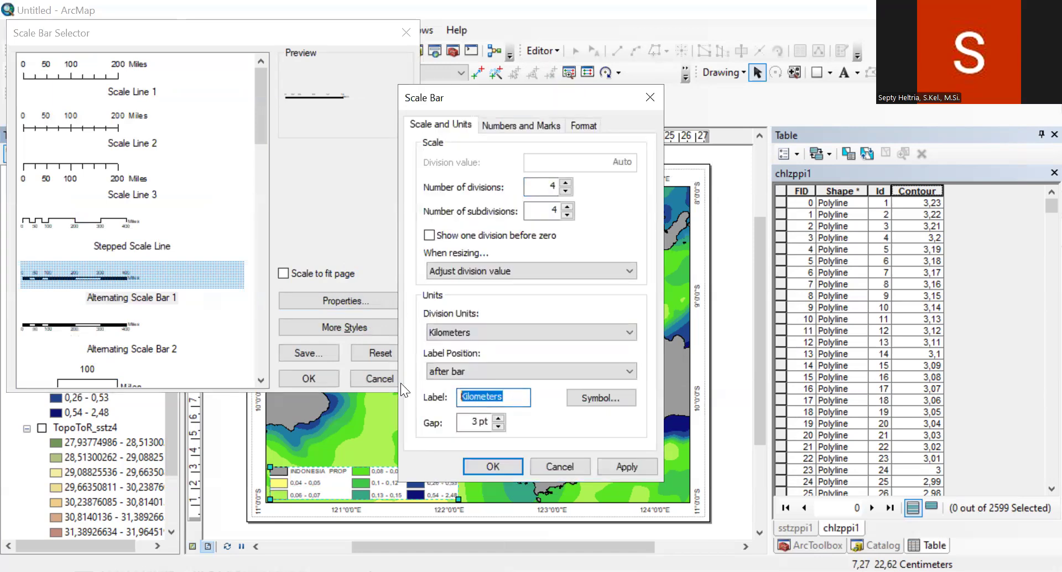
{"action": "type", "text": "Km"}
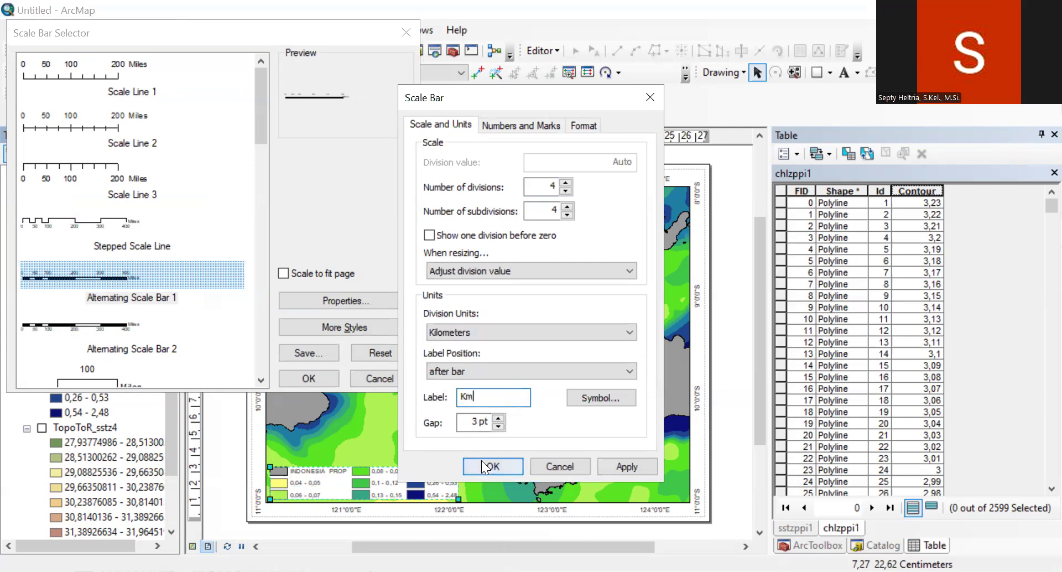
{"action": "left_click", "coordinate": [482, 464]}
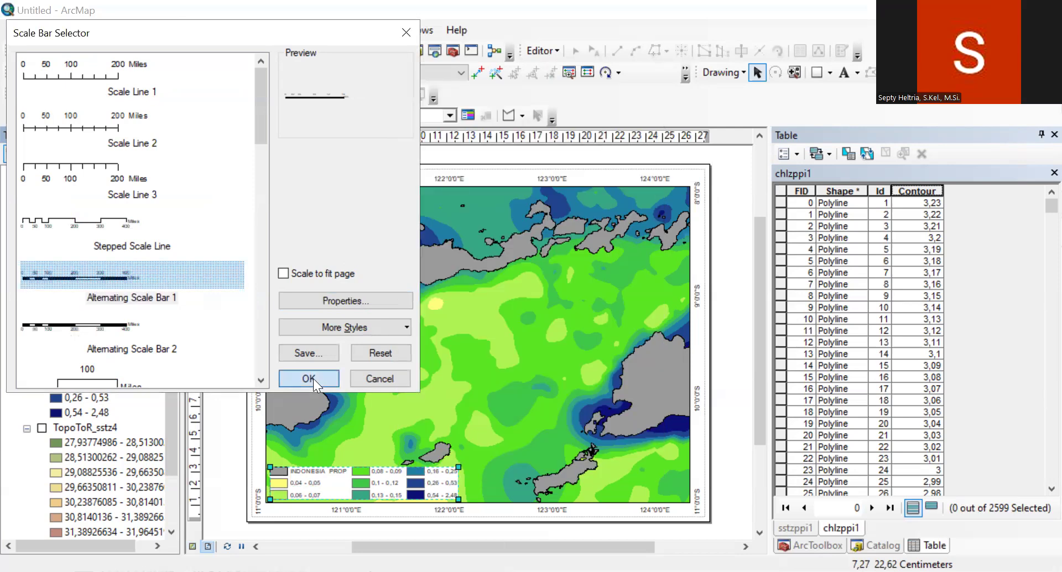
Step: Insert the configured scale bar and fit it into the lower-right corner of the map frame
{"action": "left_click", "coordinate": [309, 378]}
{"action": "left_click_drag", "start_coordinate": [487, 354], "coordinate": [559, 435]}
{"action": "left_click_drag", "start_coordinate": [632, 496], "coordinate": [644, 496]}
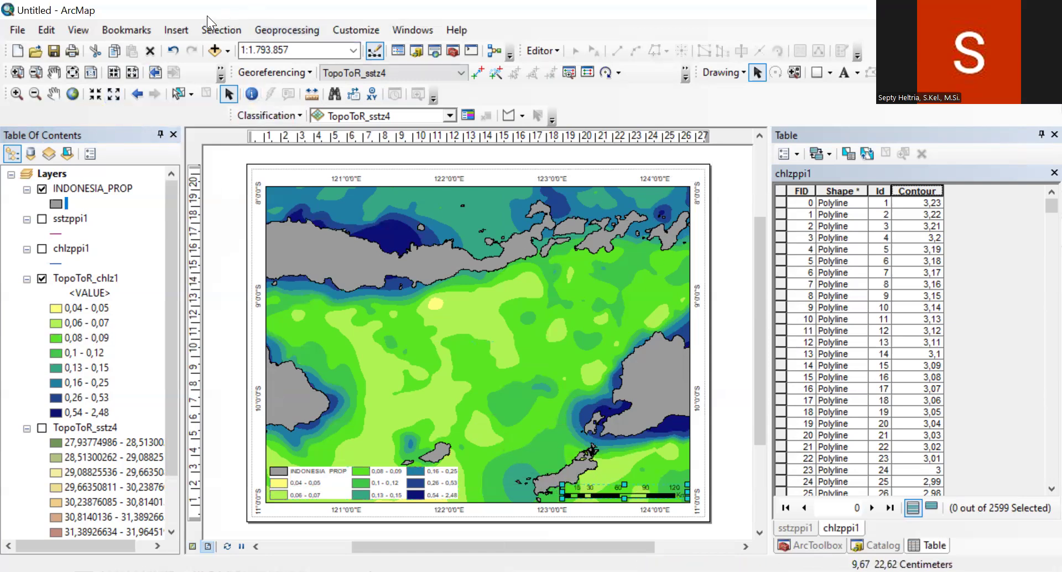
Step: Insert the ESRI North 2 north arrow and place it in the upper-left corner of the map frame
{"action": "left_click", "coordinate": [178, 25]}
{"action": "left_click", "coordinate": [203, 167]}
{"action": "left_click", "coordinate": [145, 113]}
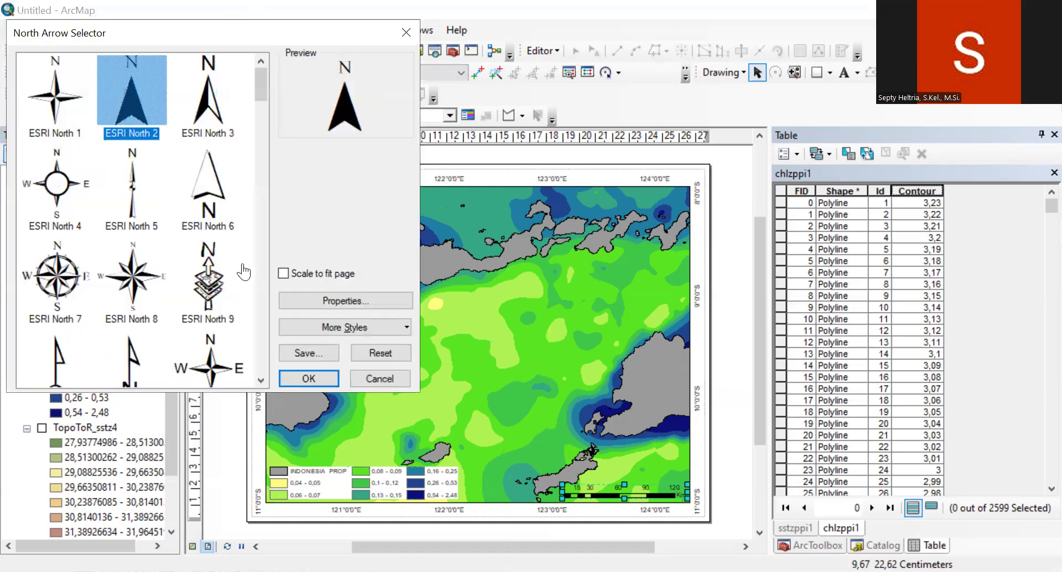
{"action": "left_click", "coordinate": [303, 381]}
{"action": "left_click_drag", "start_coordinate": [414, 383], "coordinate": [273, 205]}
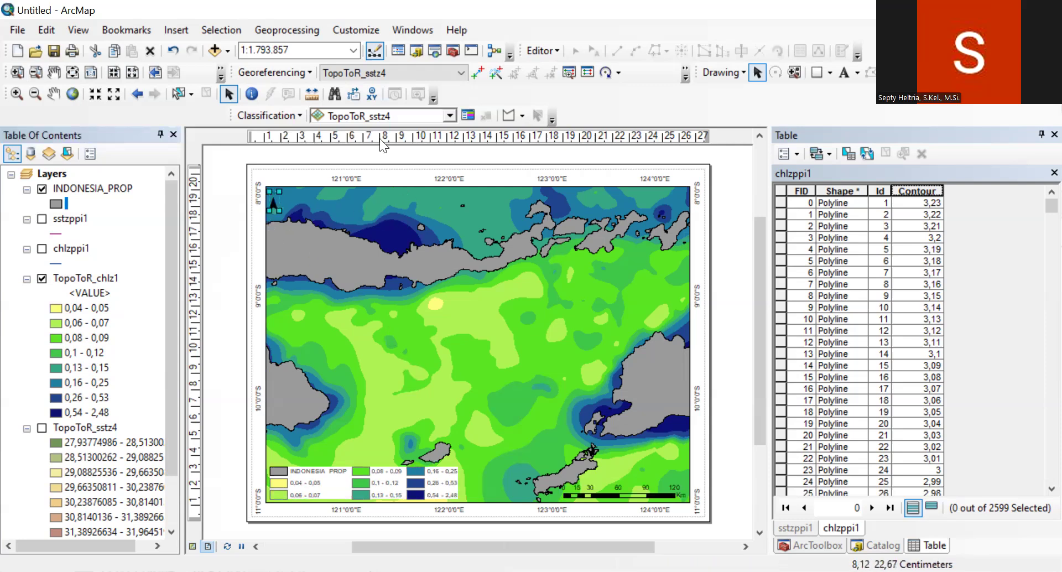
{"action": "left_click", "coordinate": [388, 161]}
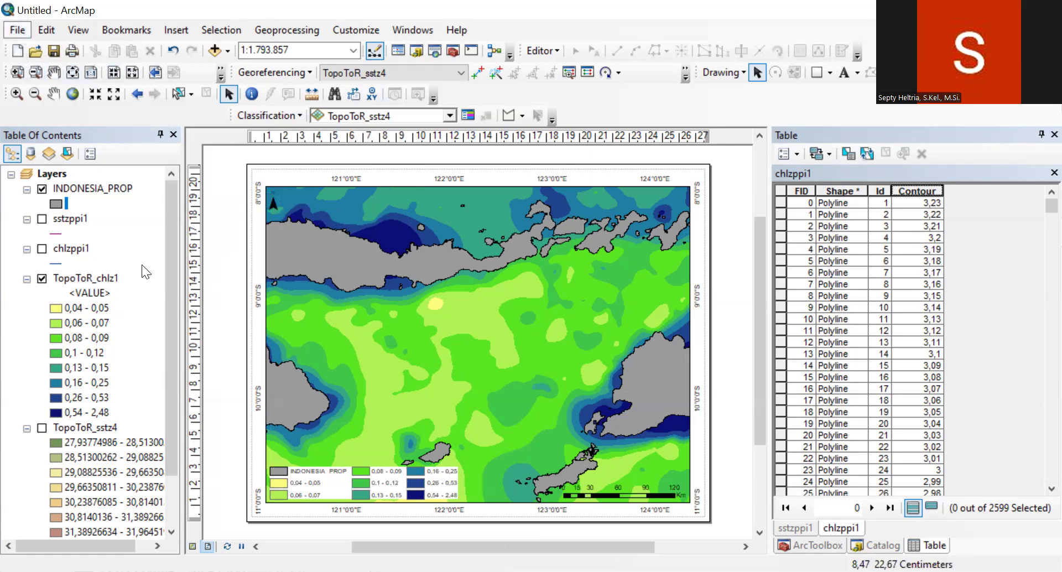
Step: Export the chlorophyll map as a 300 dpi PNG named chlsebaran in the SIPT 2025 (VIDEO) folder
{"action": "left_click", "coordinate": [122, 286]}
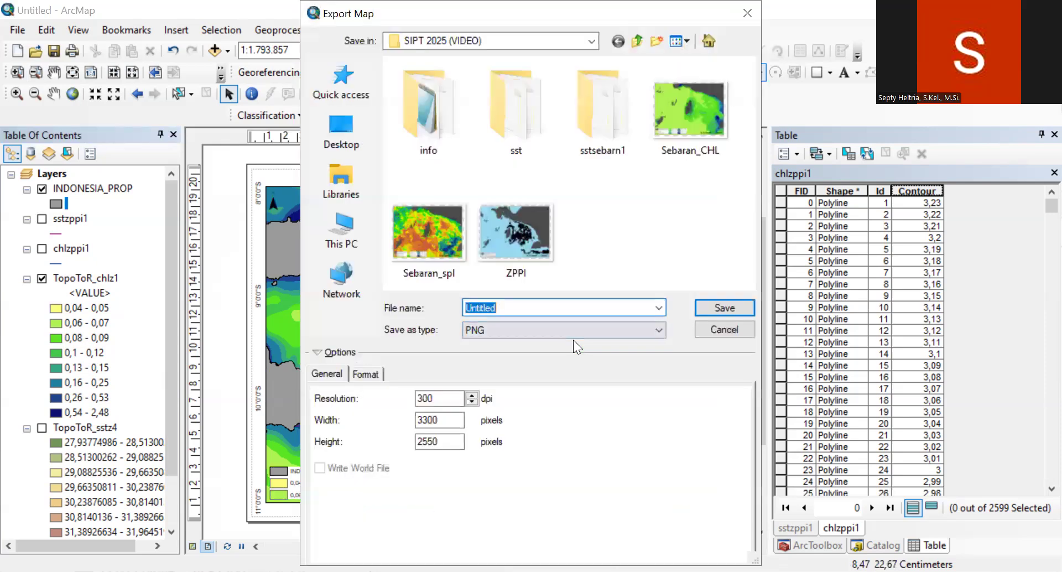
{"action": "type", "text": "se"}
{"action": "key", "text": "BackSpace"}
{"action": "key", "text": "BackSpace"}
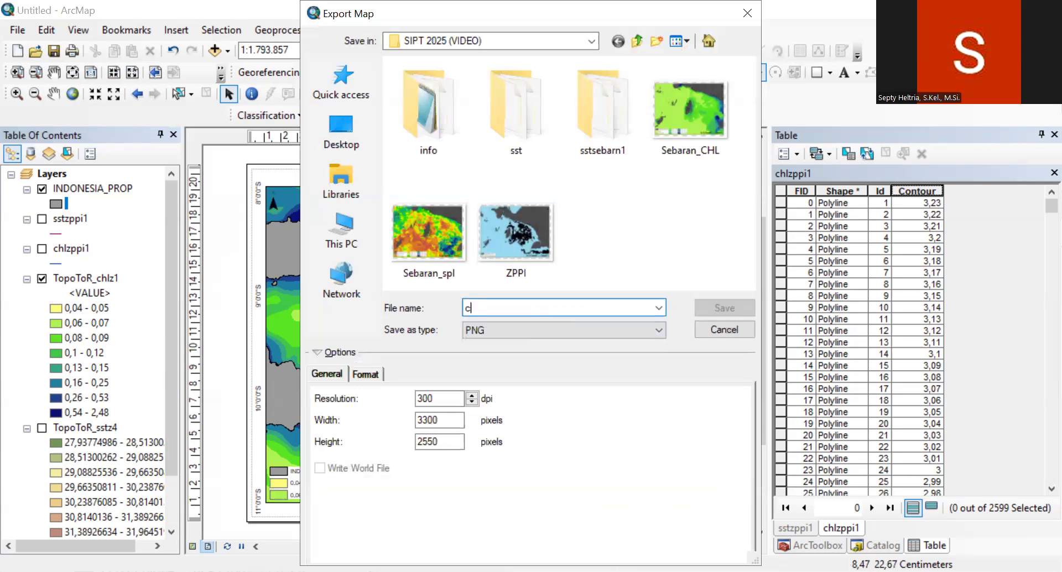
{"action": "type", "text": "chl"}
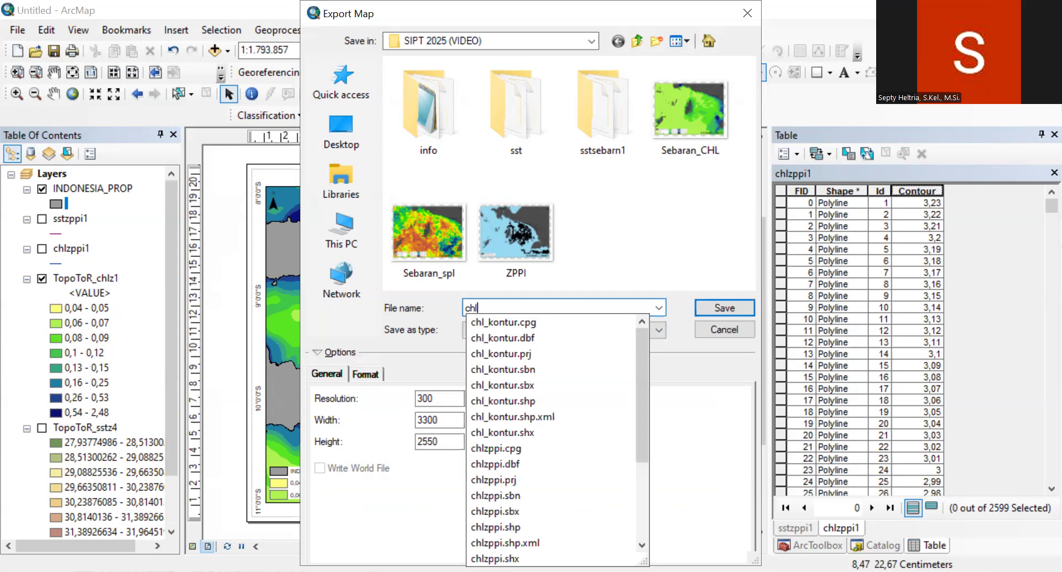
{"action": "type", "text": "sebaran"}
{"action": "left_click", "coordinate": [715, 306]}
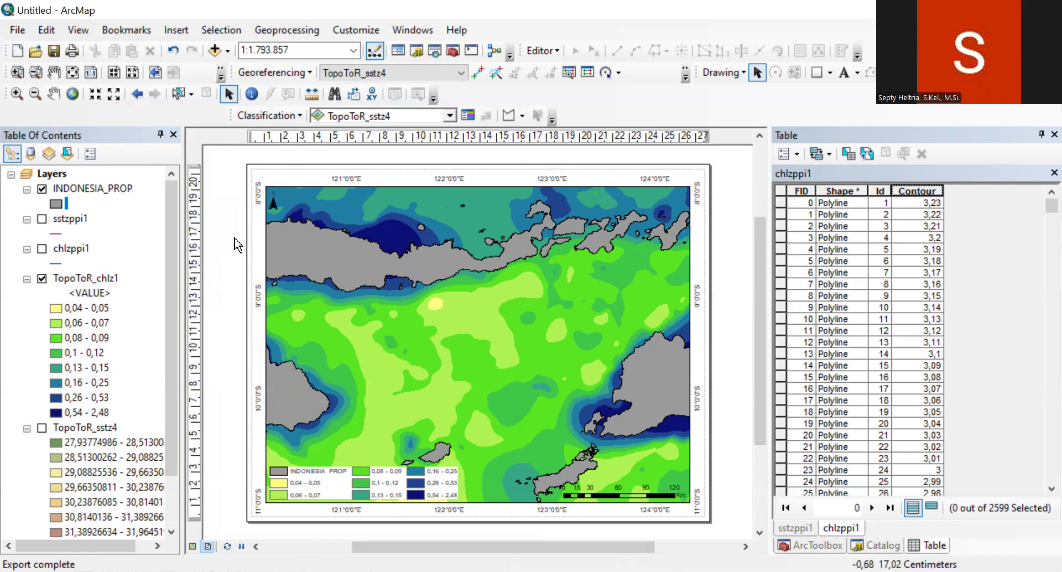
Step: Show TopoToR_sstz4 instead of TopoToR_chlz1 and set its classified symbology to 8 classes
{"action": "left_click", "coordinate": [42, 280]}
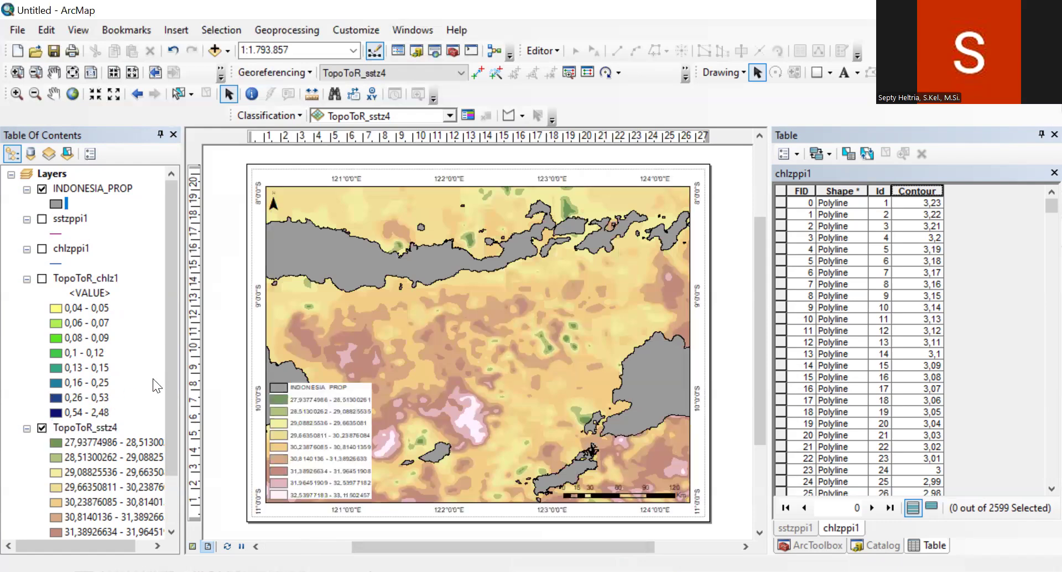
{"action": "left_click_drag", "start_coordinate": [172, 343], "coordinate": [161, 414]}
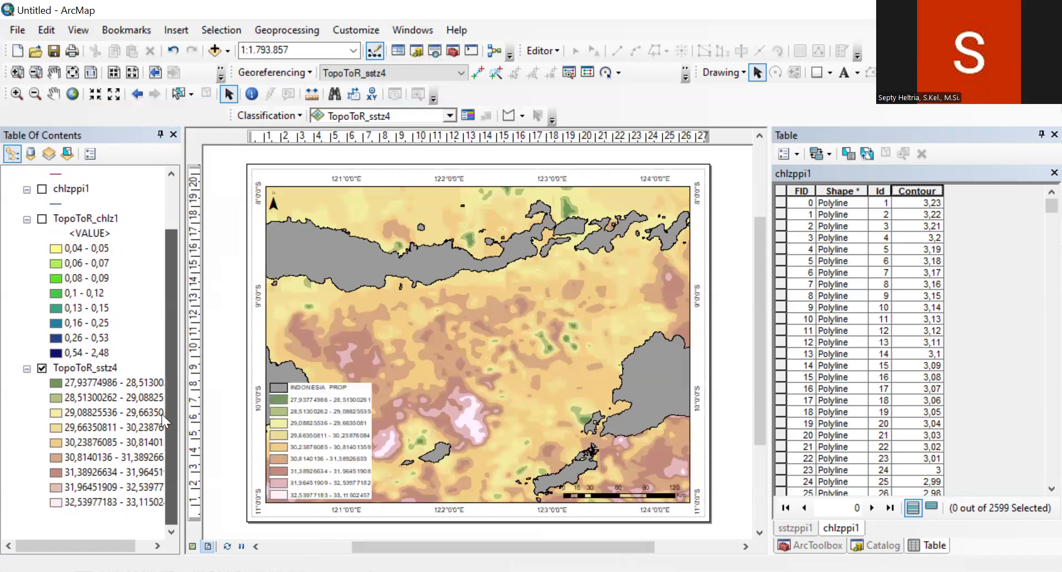
{"action": "left_click", "coordinate": [80, 365]}
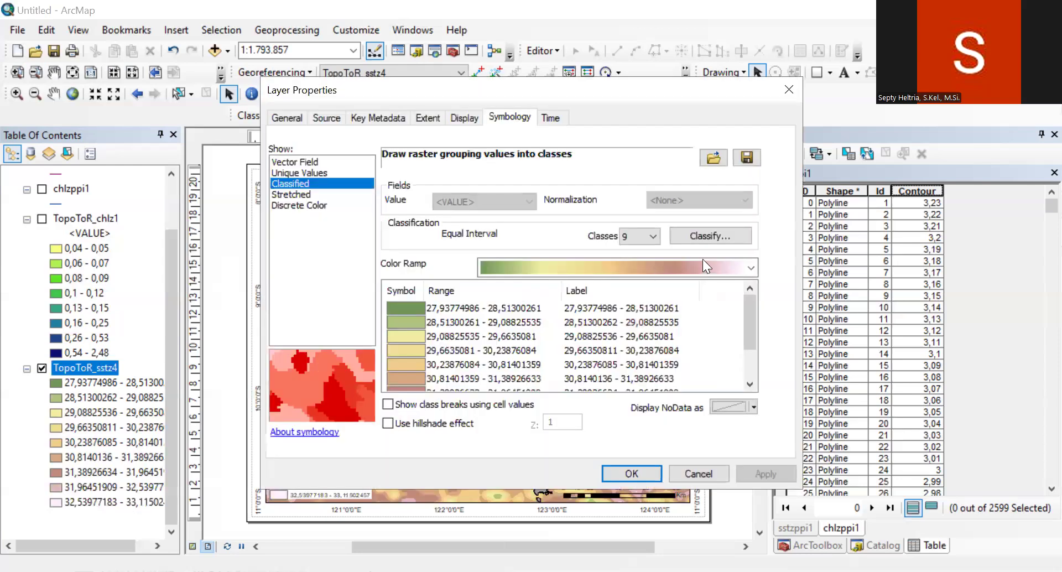
{"action": "left_click", "coordinate": [652, 237]}
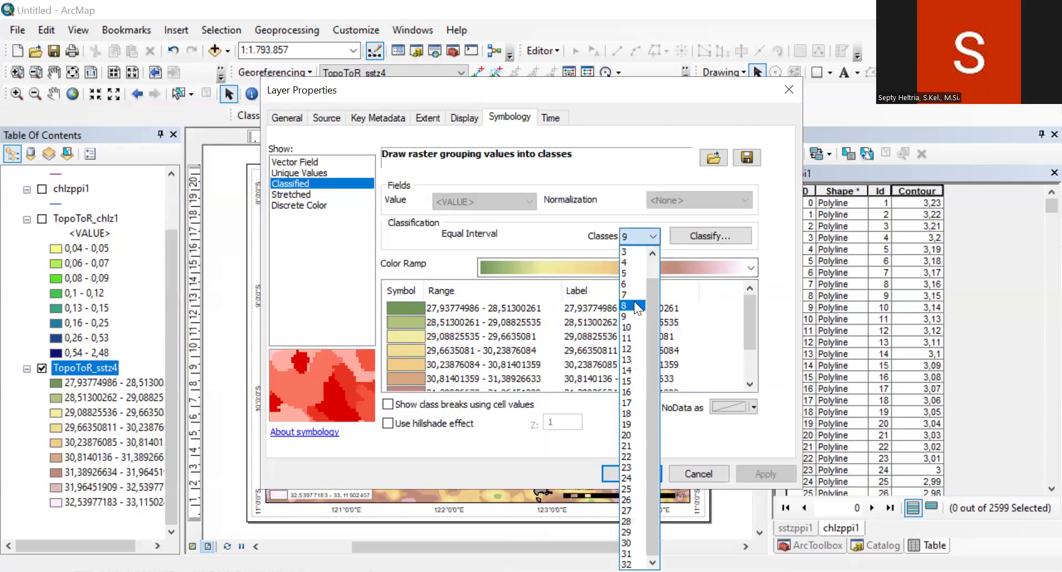
{"action": "left_click", "coordinate": [636, 316]}
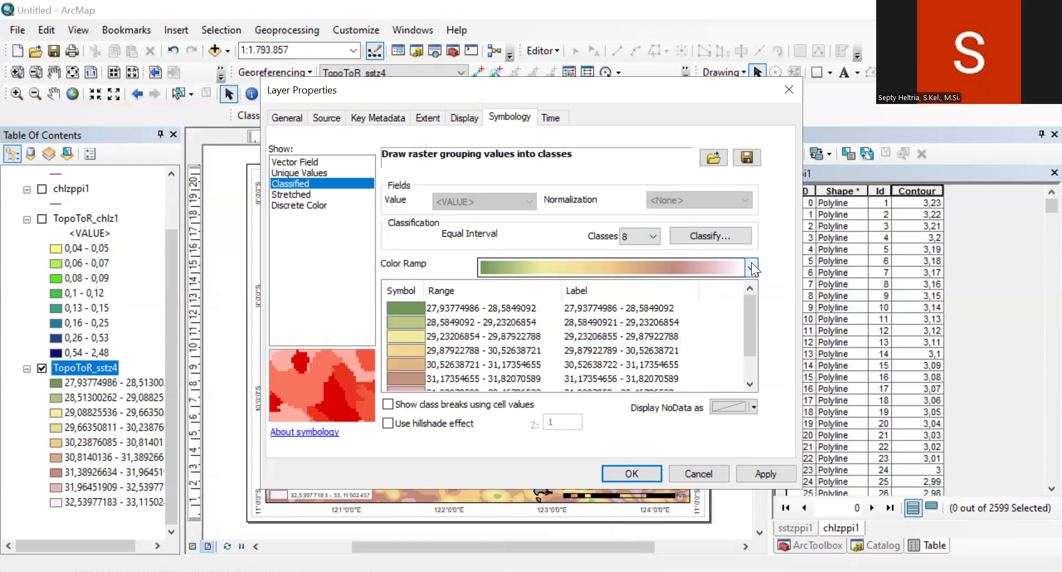
Step: Apply the red-yellow-cyan-blue color ramp to the TopoToR_sstz4 classes
{"action": "left_click", "coordinate": [752, 268]}
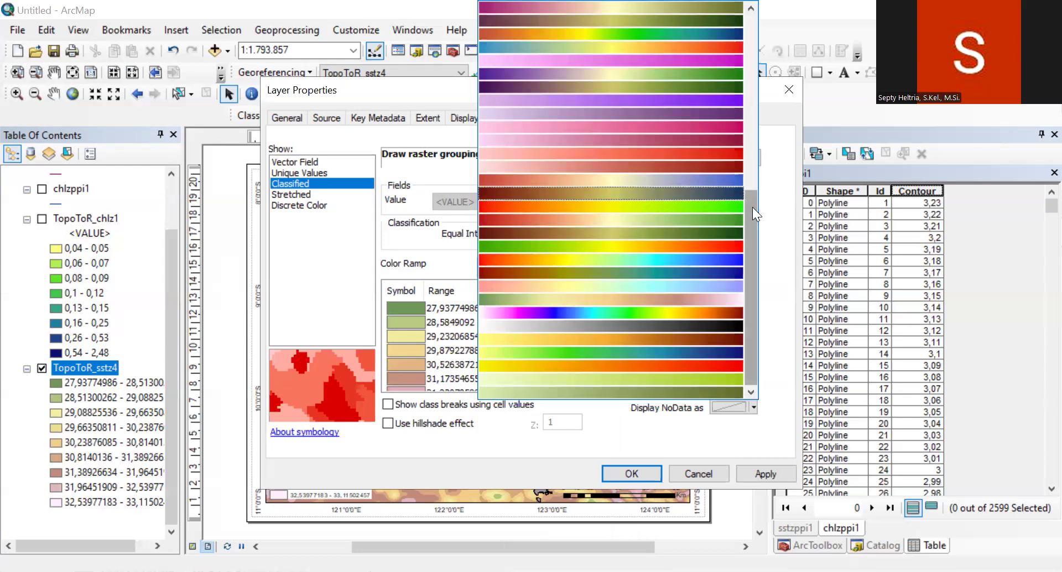
{"action": "left_click", "coordinate": [706, 258]}
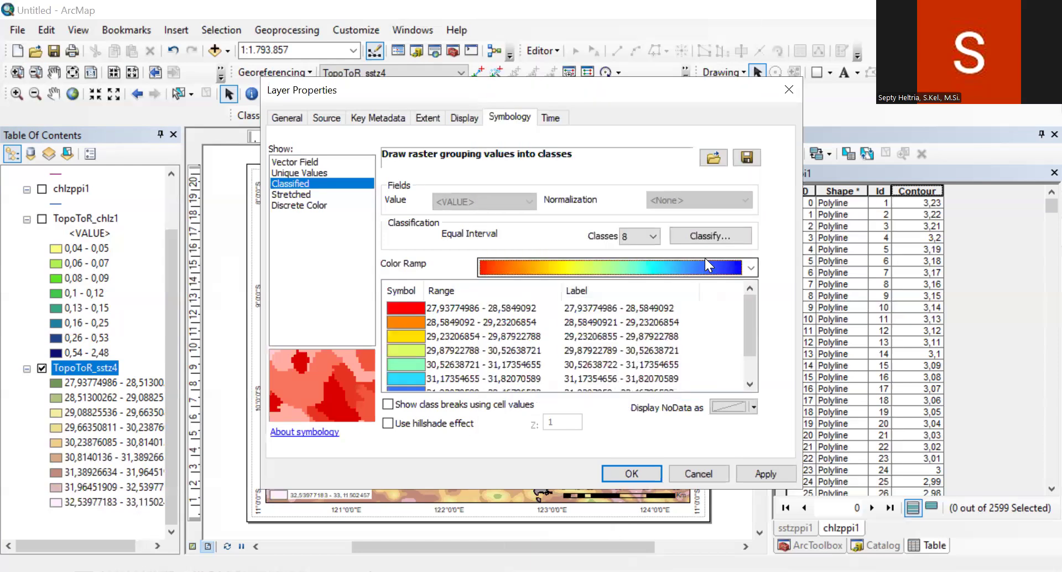
{"action": "left_click", "coordinate": [765, 473]}
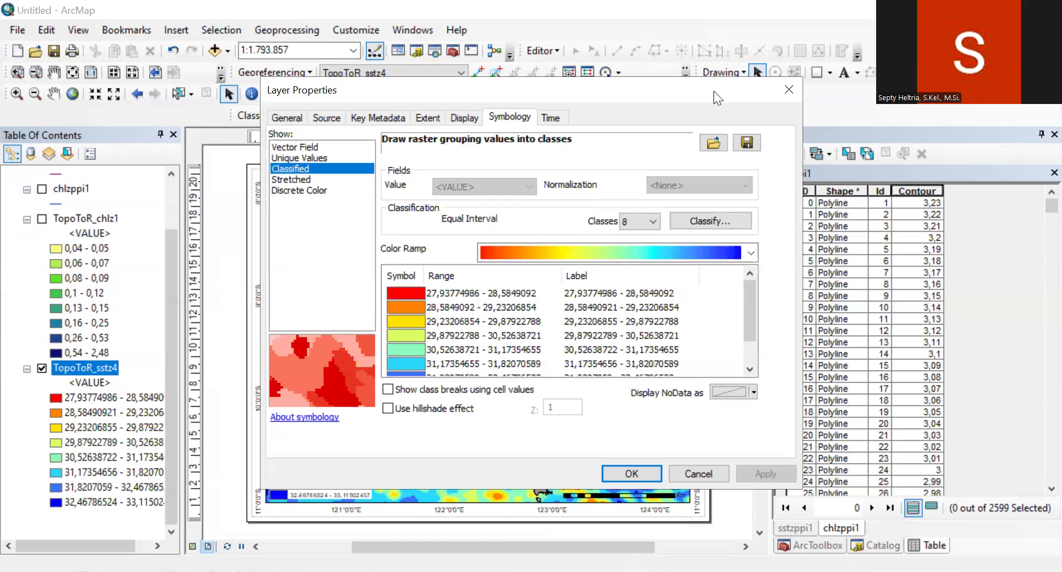
Step: Format the TopoToR_sstz4 class labels as numeric values with 2 decimal places
{"action": "right_click", "coordinate": [834, 272]}
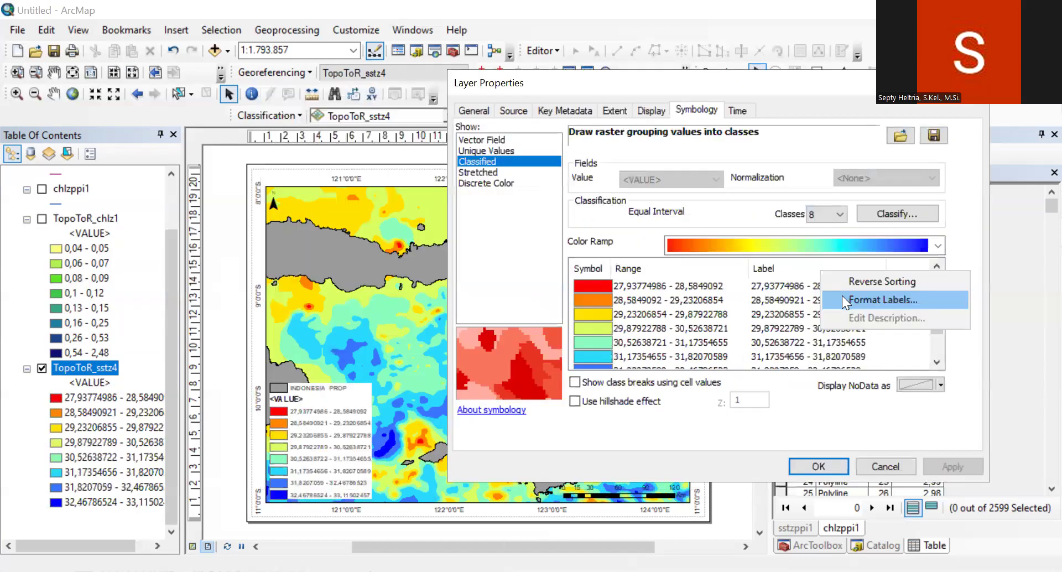
{"action": "left_click", "coordinate": [842, 295]}
{"action": "left_click_drag", "start_coordinate": [712, 219], "coordinate": [686, 220]}
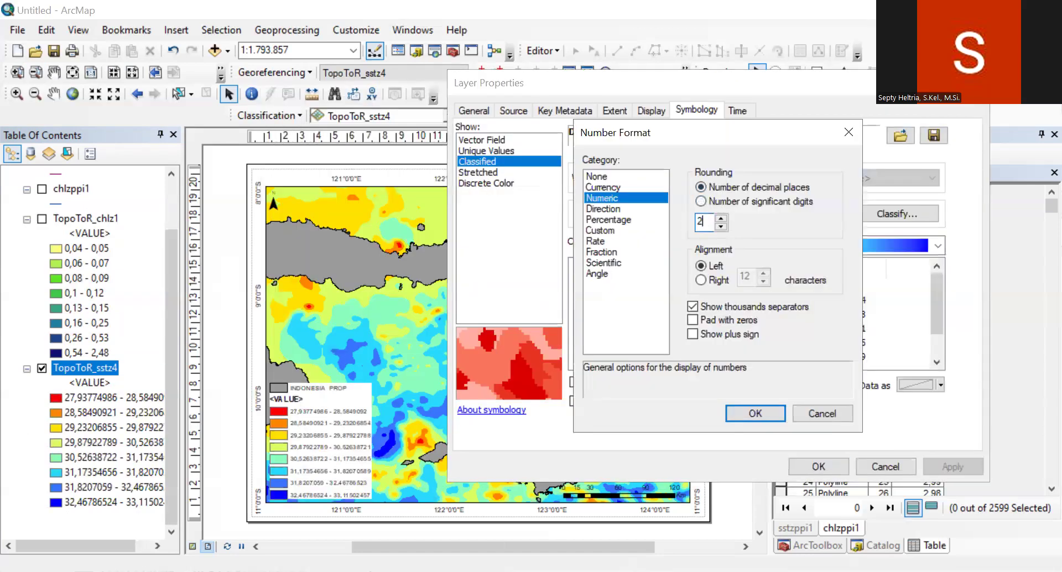
{"action": "type", "text": "2"}
{"action": "left_click", "coordinate": [755, 413]}
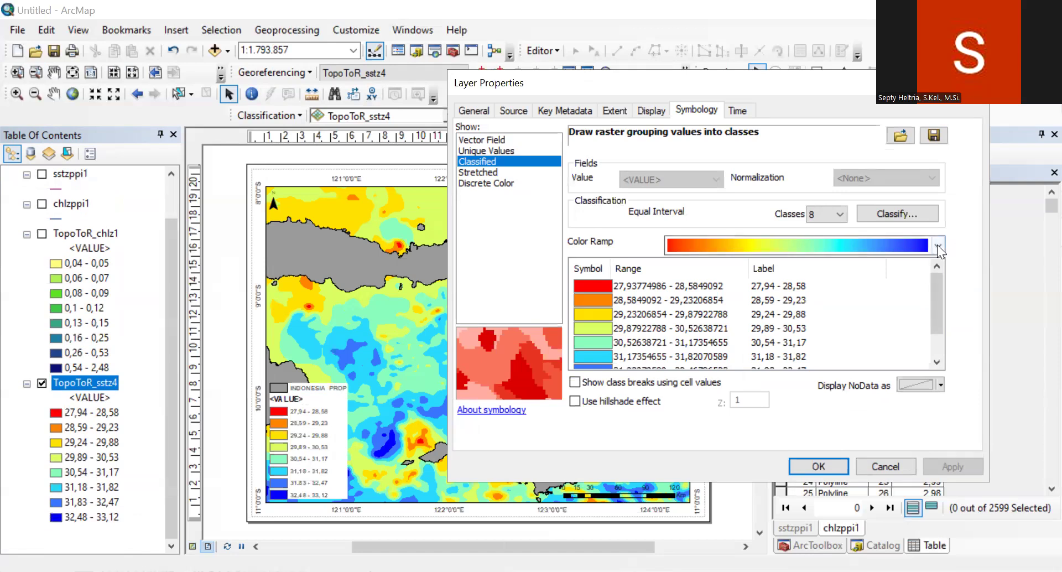
Step: Change the TopoToR_sstz4 color ramp to yellow-to-red and accept the layer symbology
{"action": "double_click", "coordinate": [614, 355]}
{"action": "left_click", "coordinate": [862, 300]}
{"action": "left_click", "coordinate": [938, 246]}
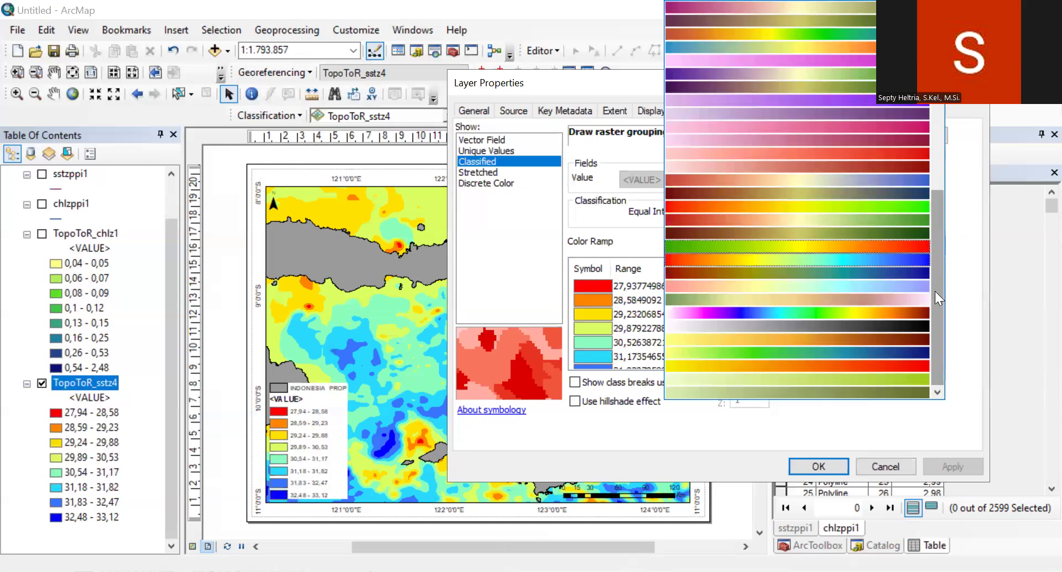
{"action": "left_click", "coordinate": [914, 444]}
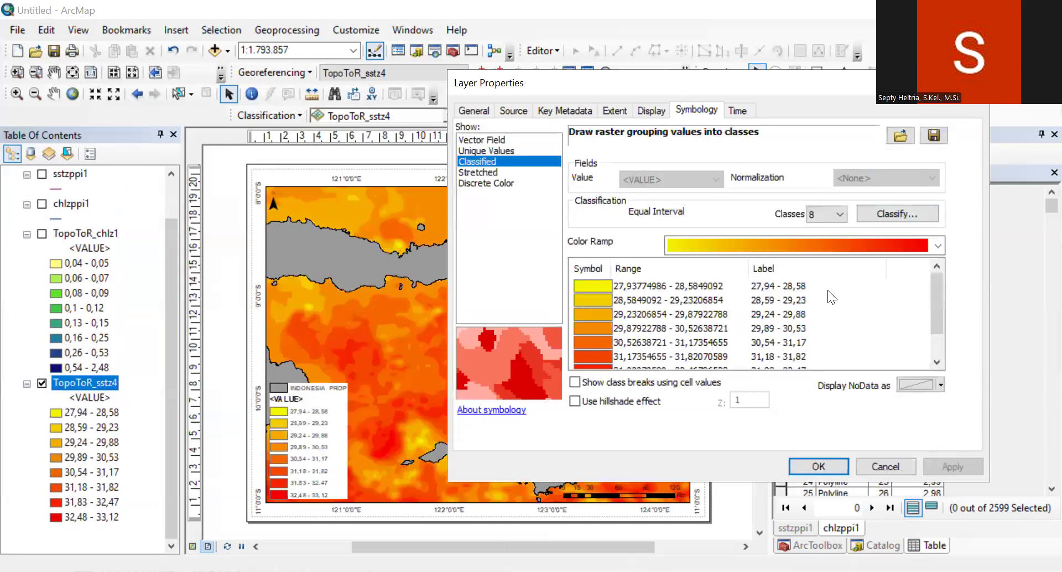
{"action": "left_click", "coordinate": [817, 466]}
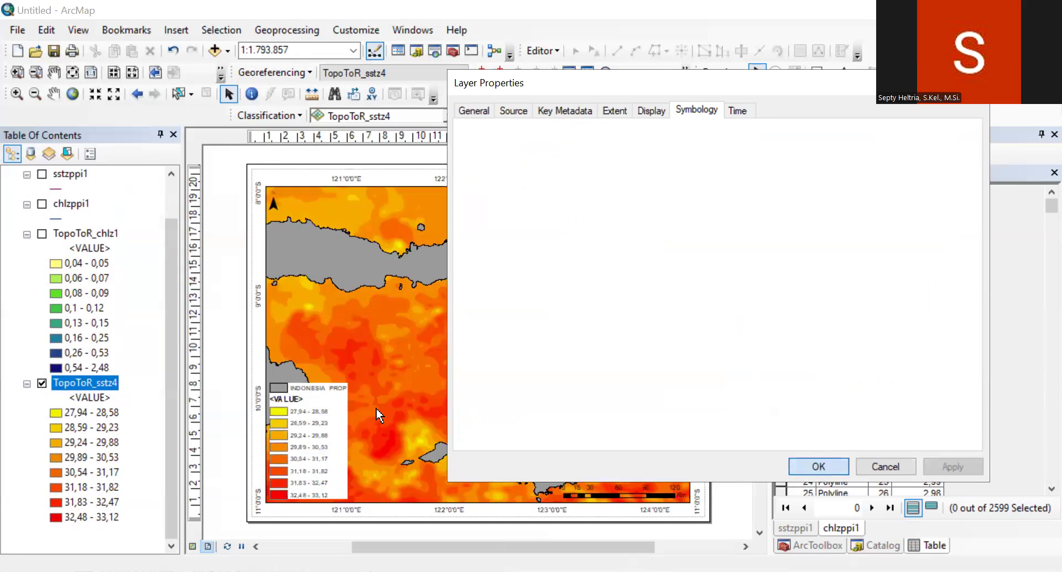
Step: Hide the layer name and heading of the TopoToR_sstz4 legend item, keeping only its labels
{"action": "left_click", "coordinate": [303, 435]}
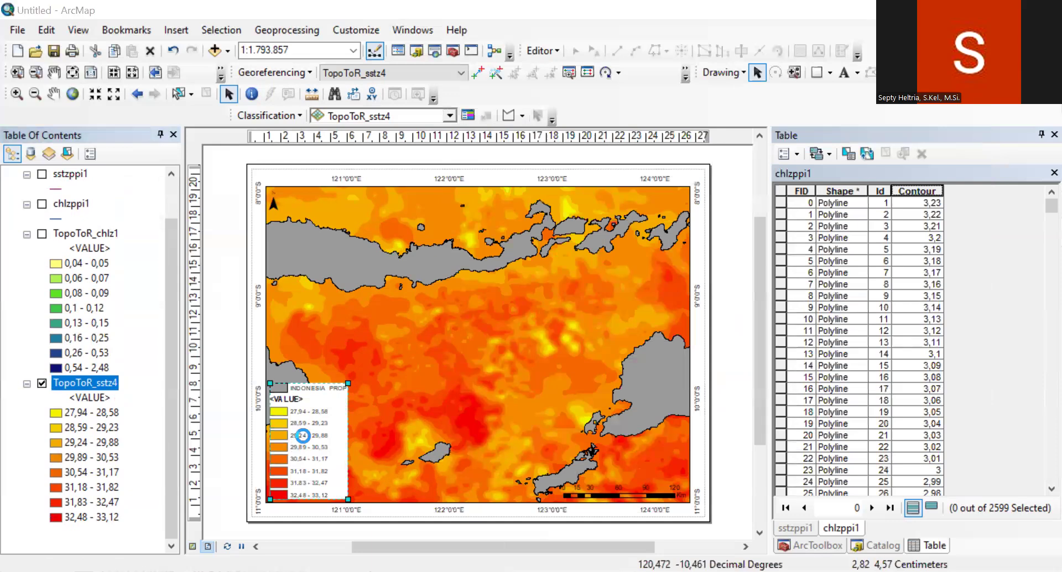
{"action": "double_click", "coordinate": [303, 436]}
{"action": "left_click", "coordinate": [350, 188]}
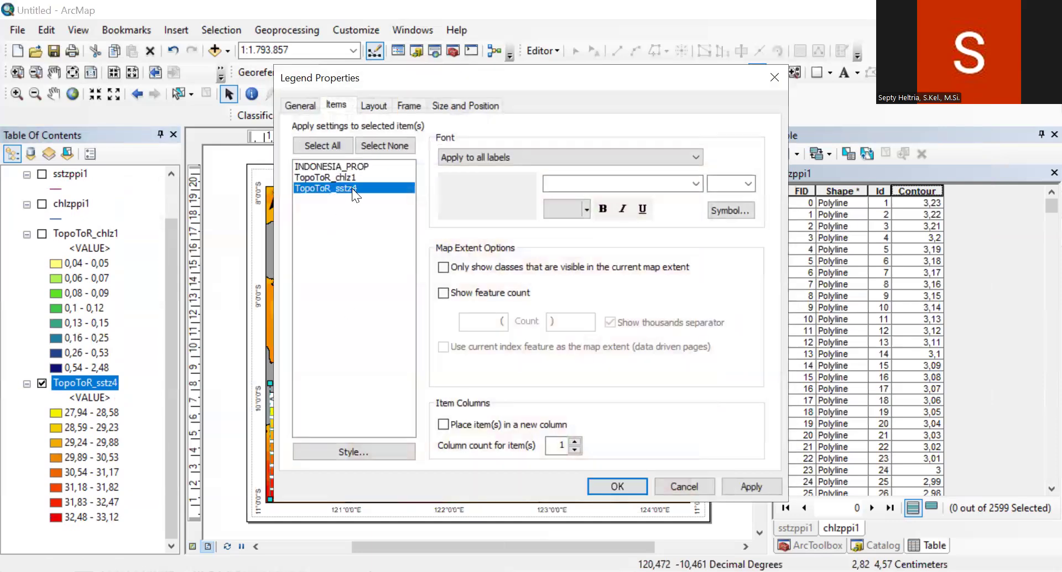
{"action": "left_click", "coordinate": [347, 451]}
{"action": "left_click", "coordinate": [580, 370]}
{"action": "left_click", "coordinate": [434, 246]}
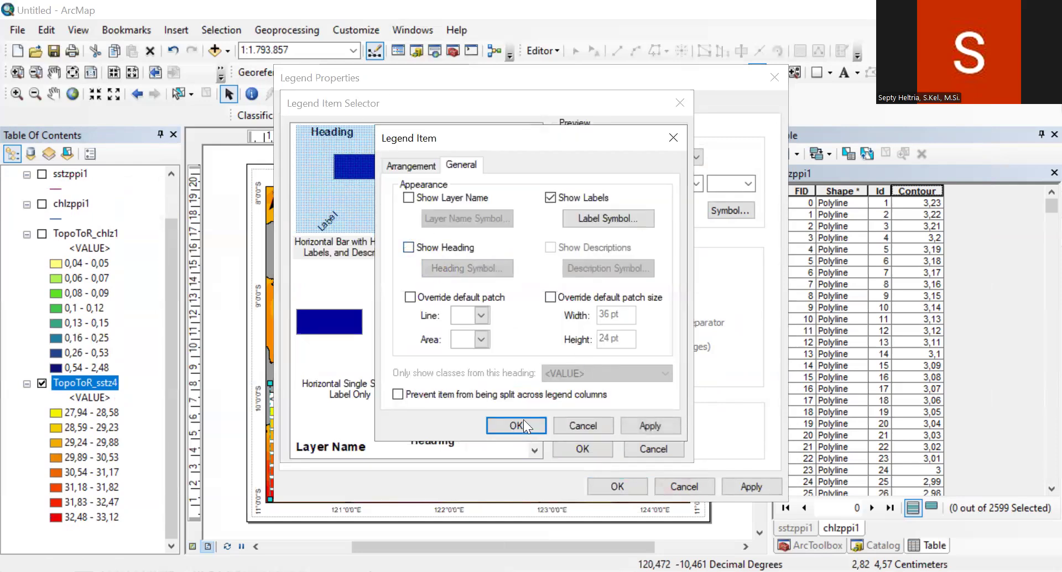
{"action": "left_click", "coordinate": [606, 451]}
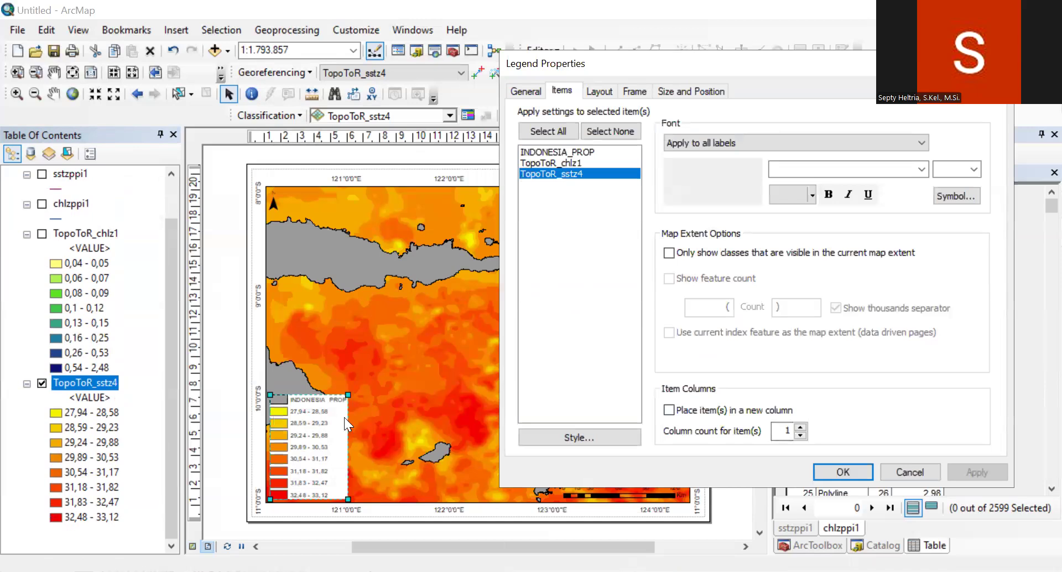
Step: Arrange the TopoToR_sstz4 legend item in 3 columns and accept the legend properties
{"action": "left_click", "coordinate": [800, 426]}
{"action": "left_click", "coordinate": [800, 426]}
{"action": "left_click", "coordinate": [971, 473]}
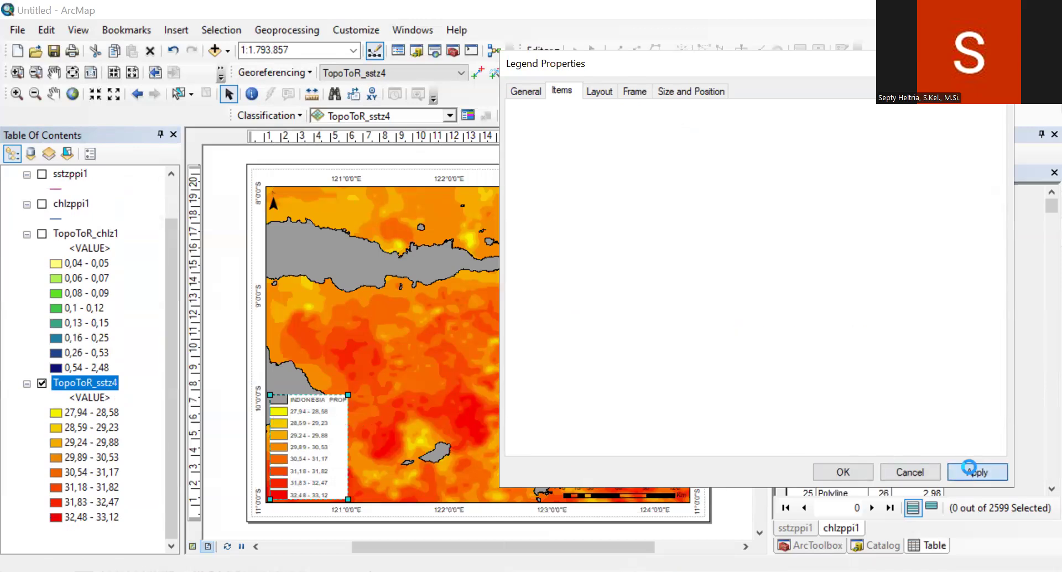
{"action": "left_click", "coordinate": [824, 471]}
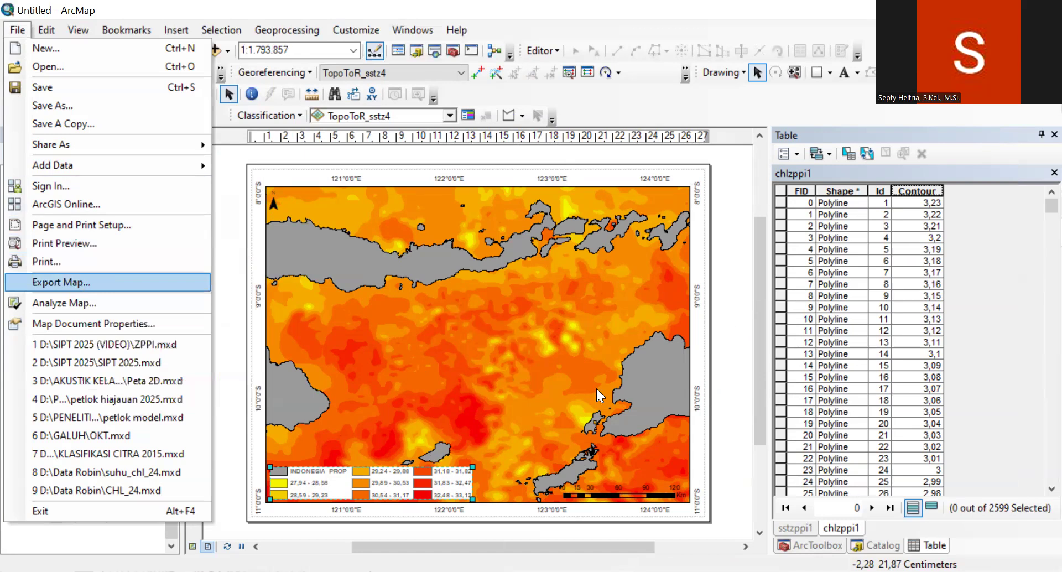
Step: Export the sea surface temperature map as a 300 dpi PNG named sstsebaran.png in the SIPT 2025 (VIDEO) folder
{"action": "key", "text": "Return"}
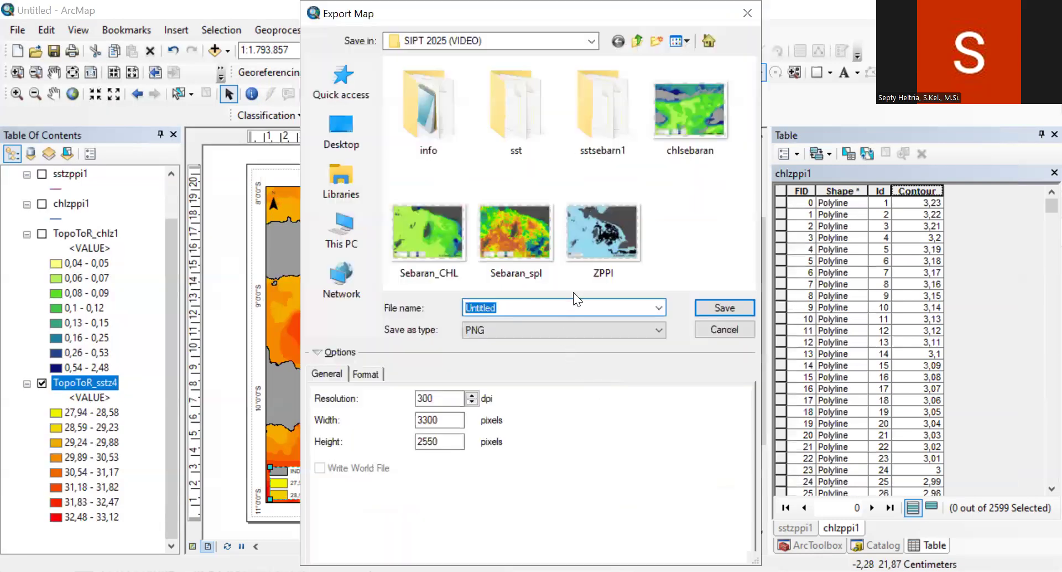
{"action": "left_click", "coordinate": [680, 133]}
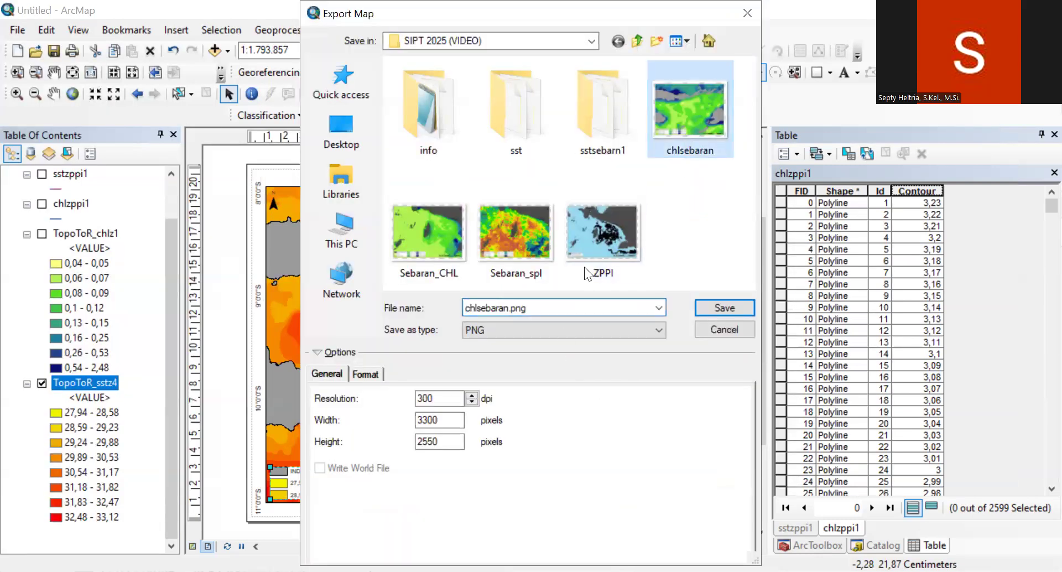
{"action": "left_click_drag", "start_coordinate": [474, 308], "coordinate": [445, 313]}
{"action": "key", "text": "BackSpace"}
{"action": "type", "text": "sst"}
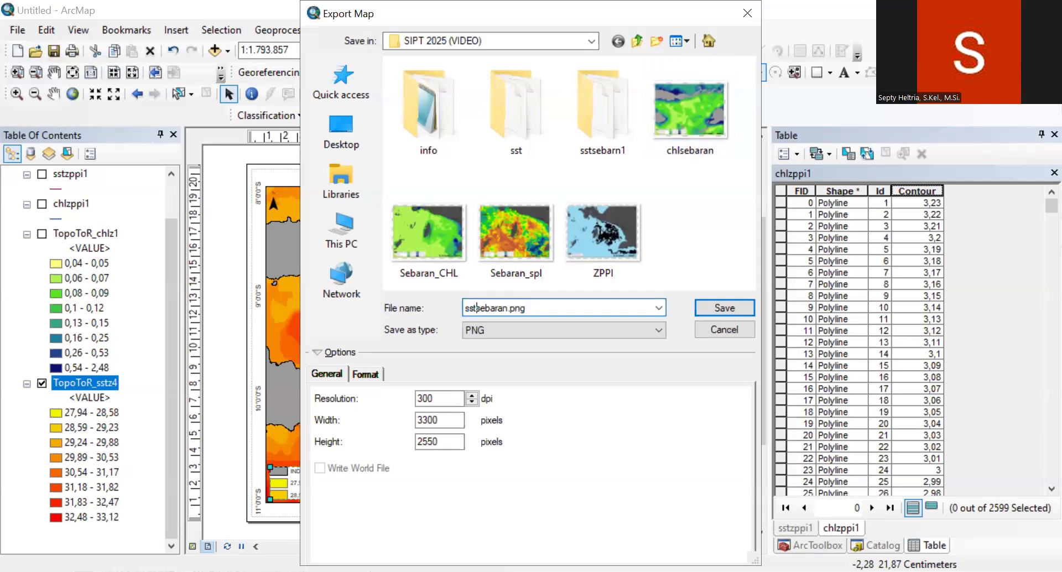
{"action": "left_click", "coordinate": [732, 307]}
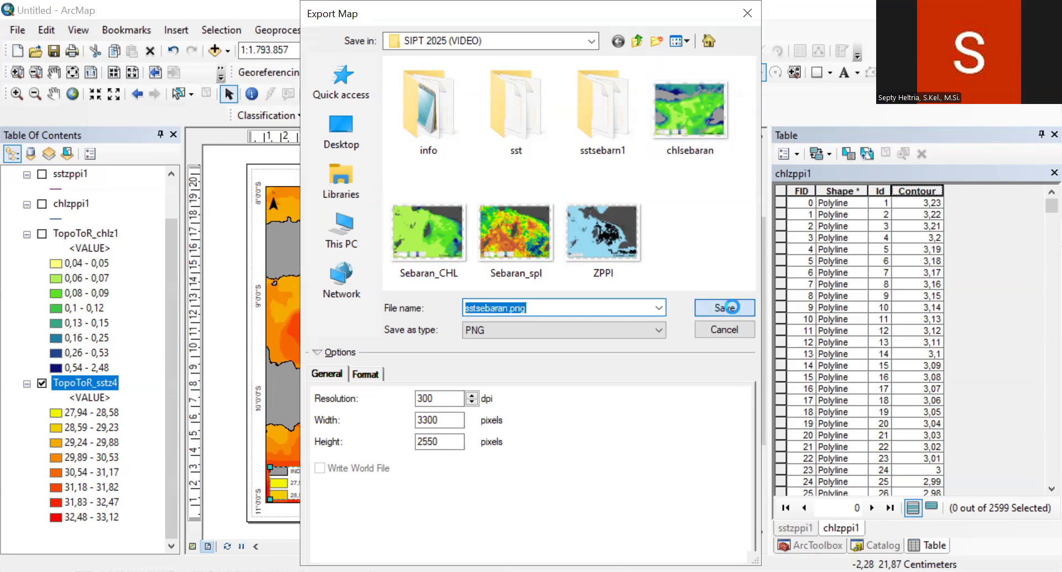